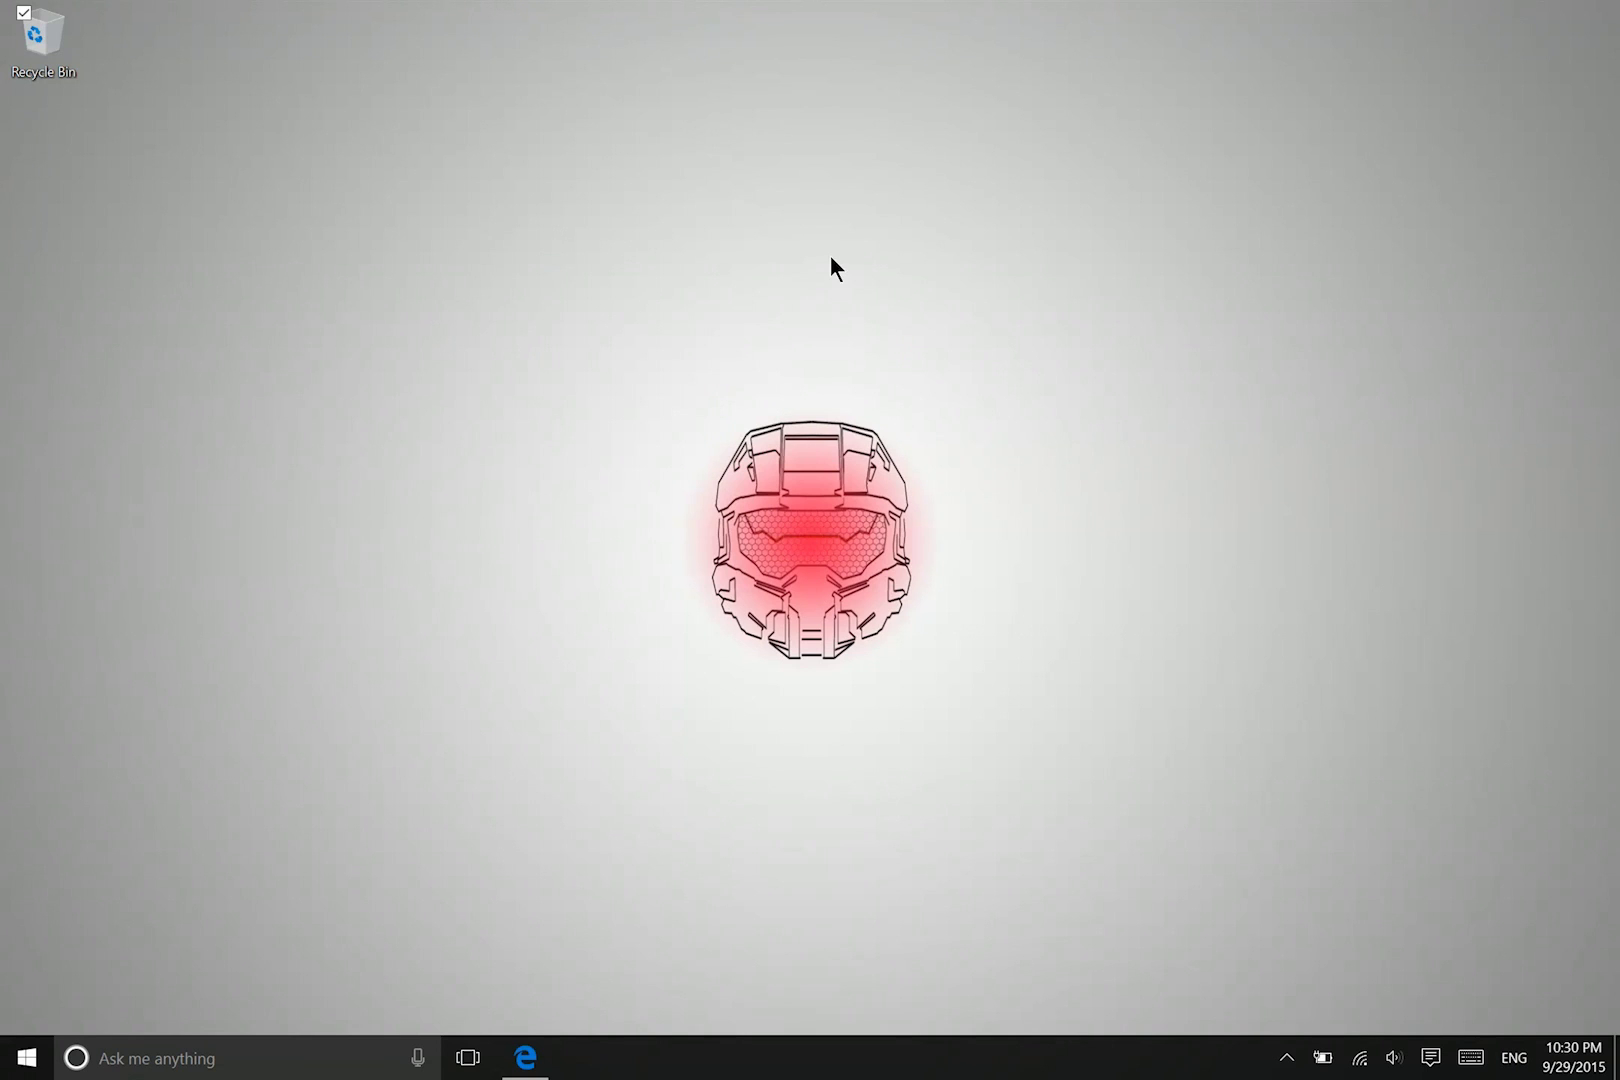
Open File Explorer, Settings and Calculator as separate windows on the desktop
left_click(6, 1075)
left_click(85, 913)
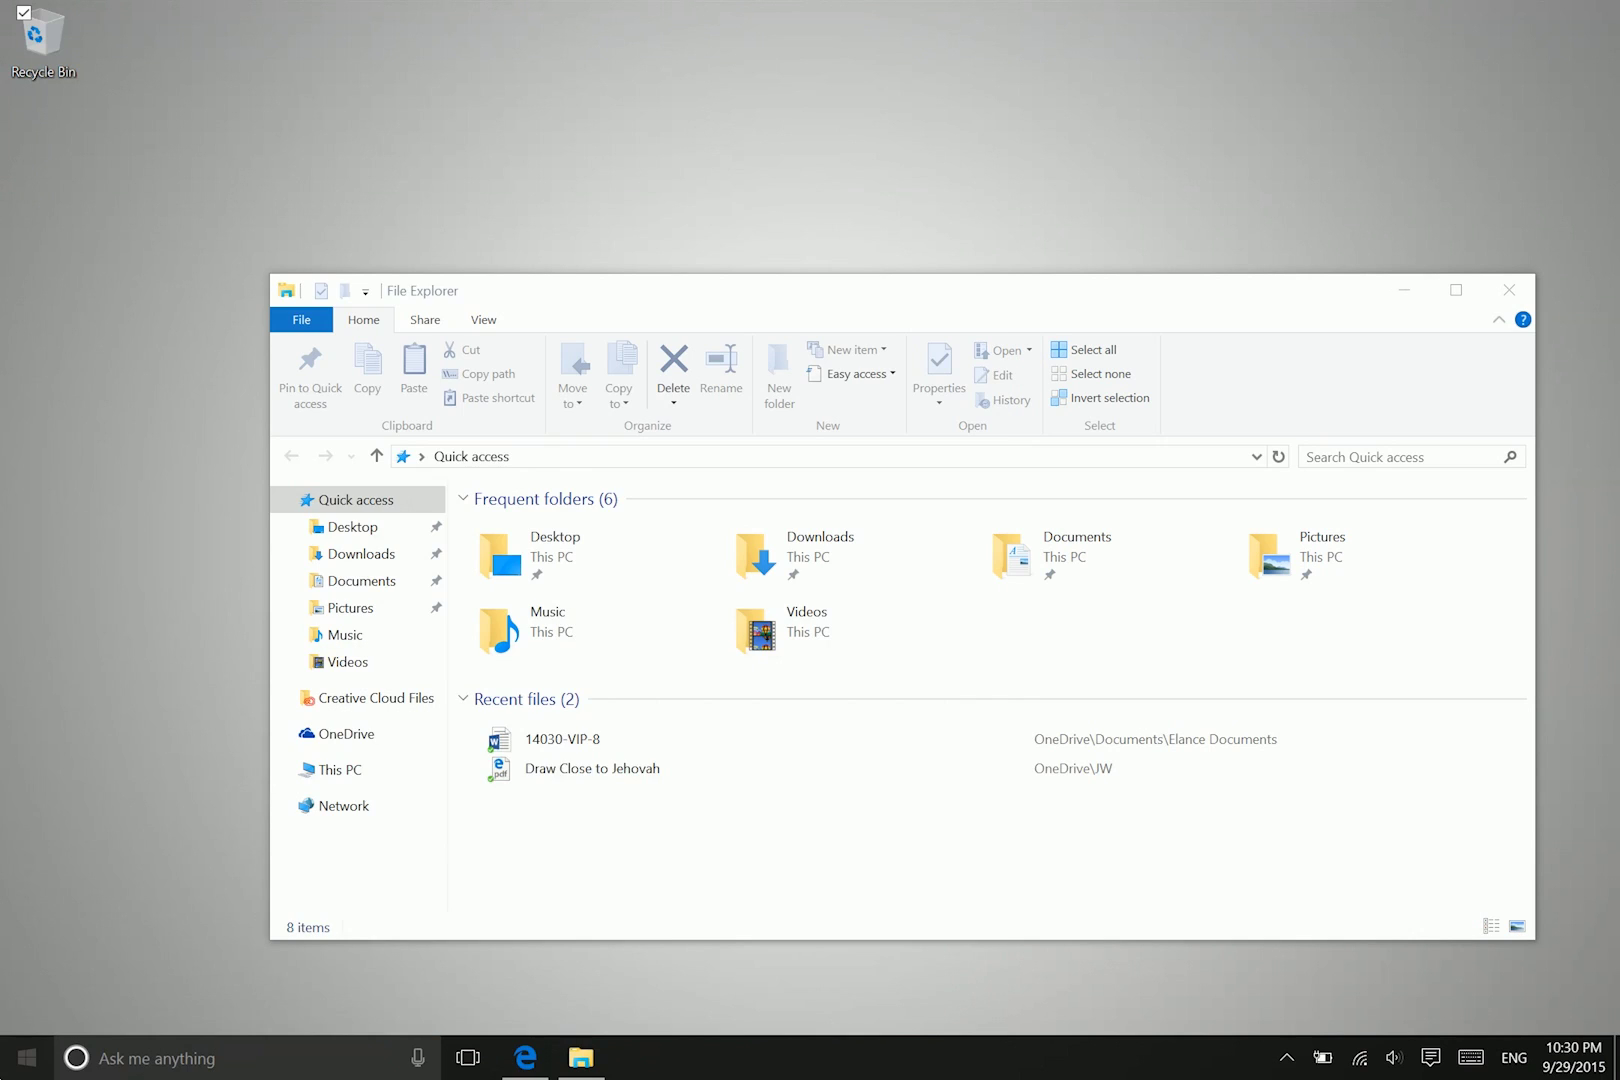
left_click(27, 1058)
left_click(40, 925)
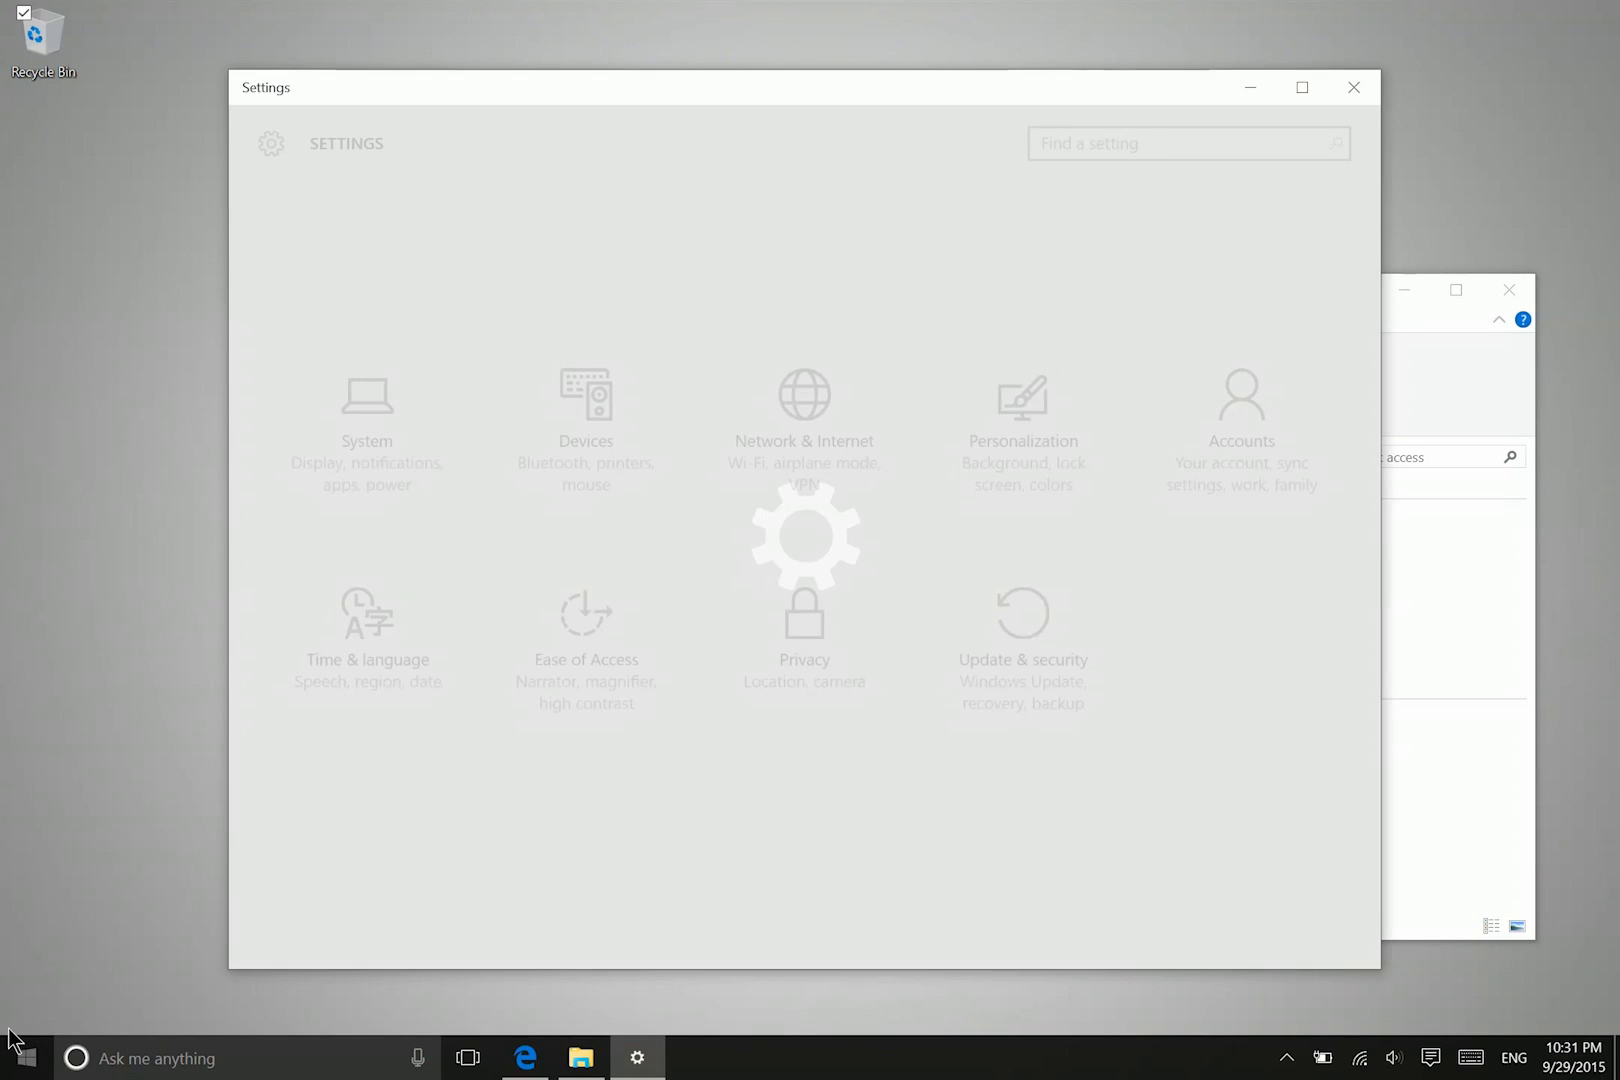
left_click(12, 1050)
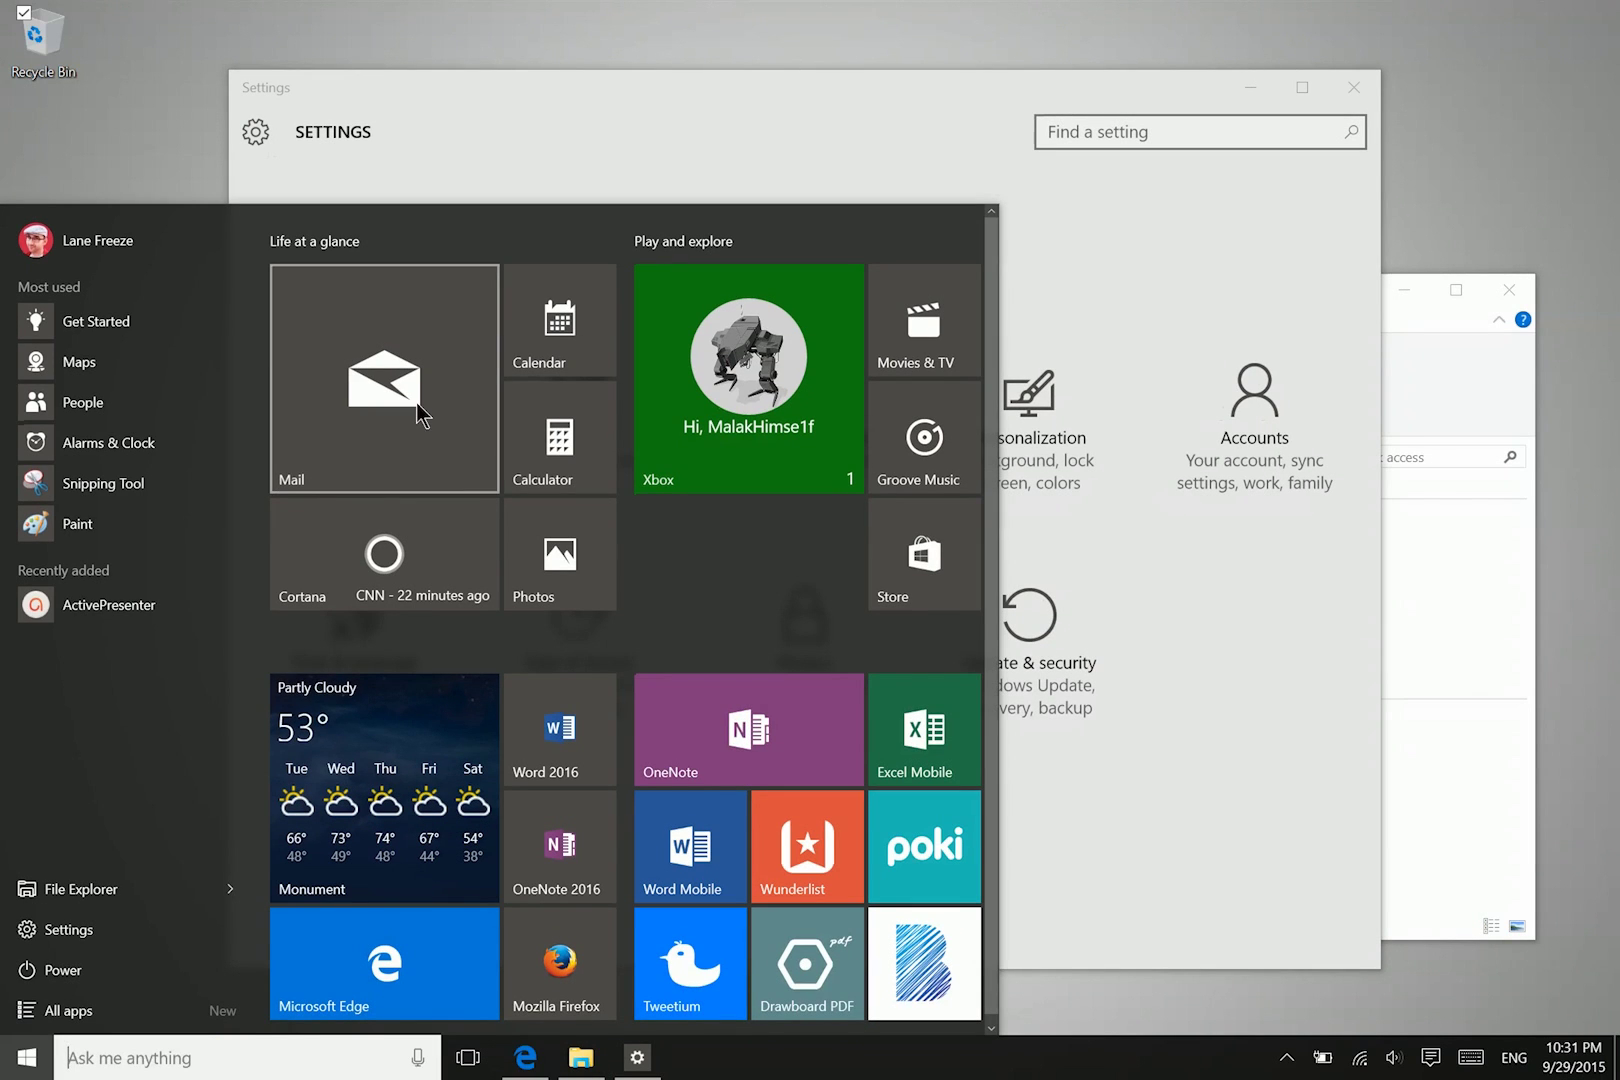
left_click(537, 430)
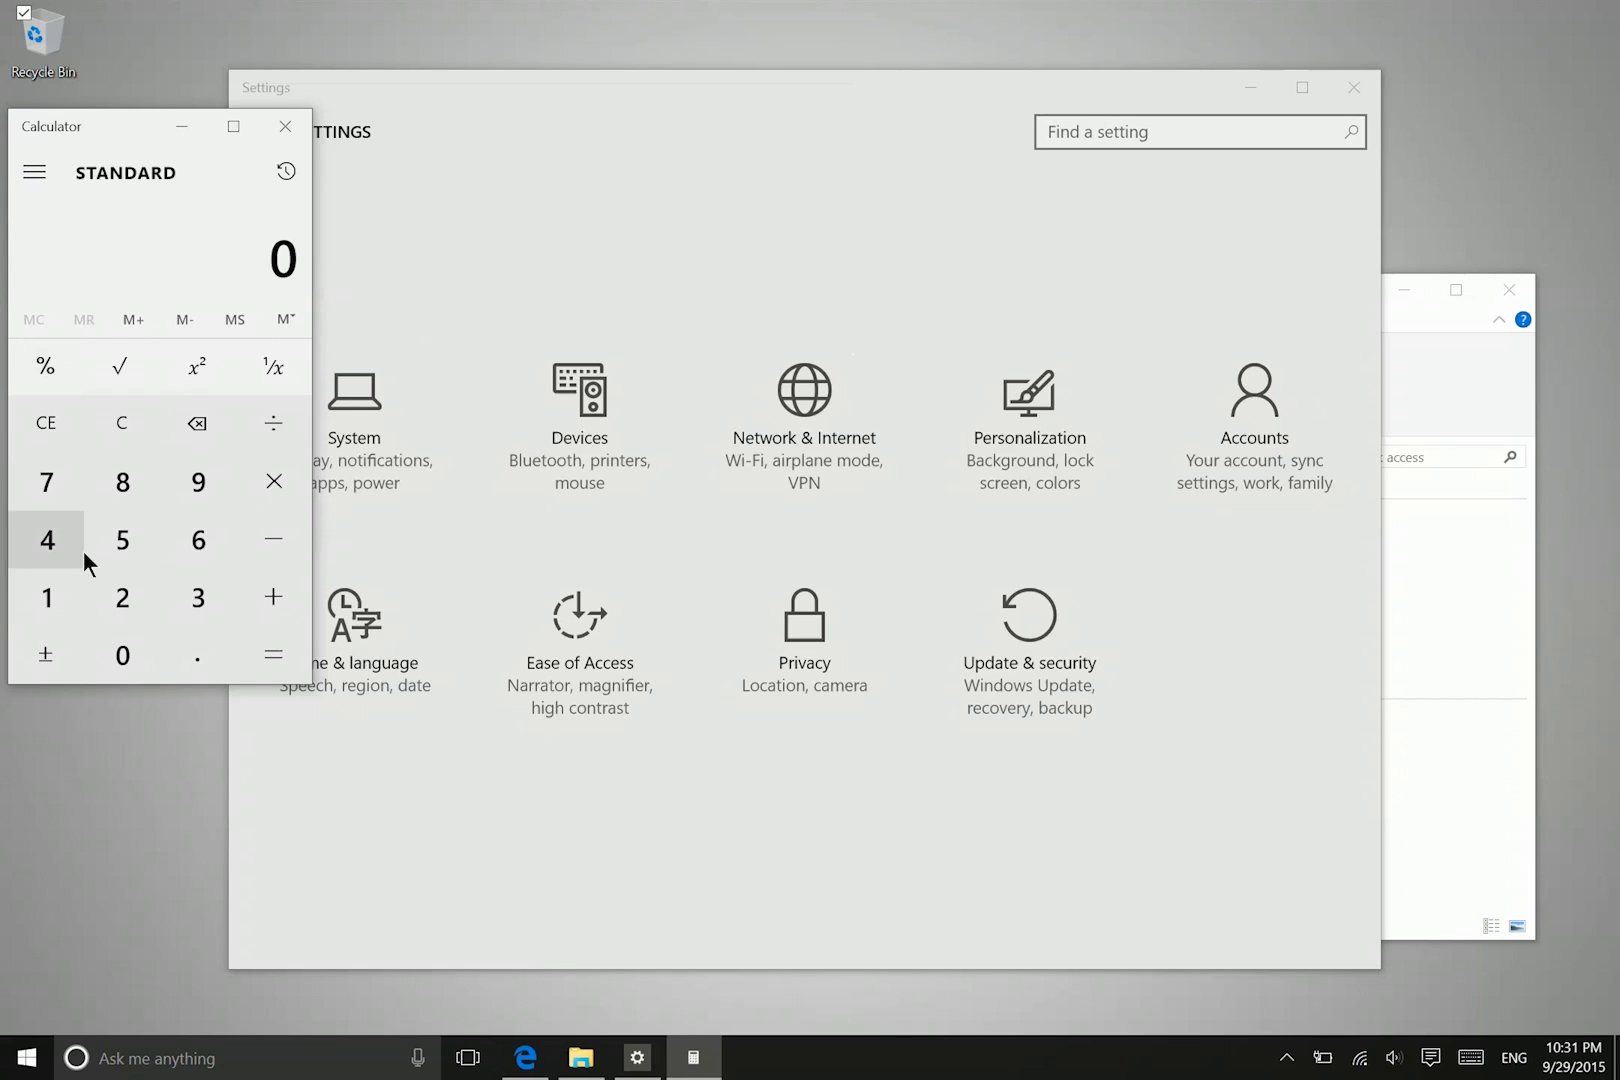
Move the File Explorer window over the Settings window, and arrange all open windows in a cascade
left_click(1438, 370)
left_click_drag(1179, 307, 1139, 90)
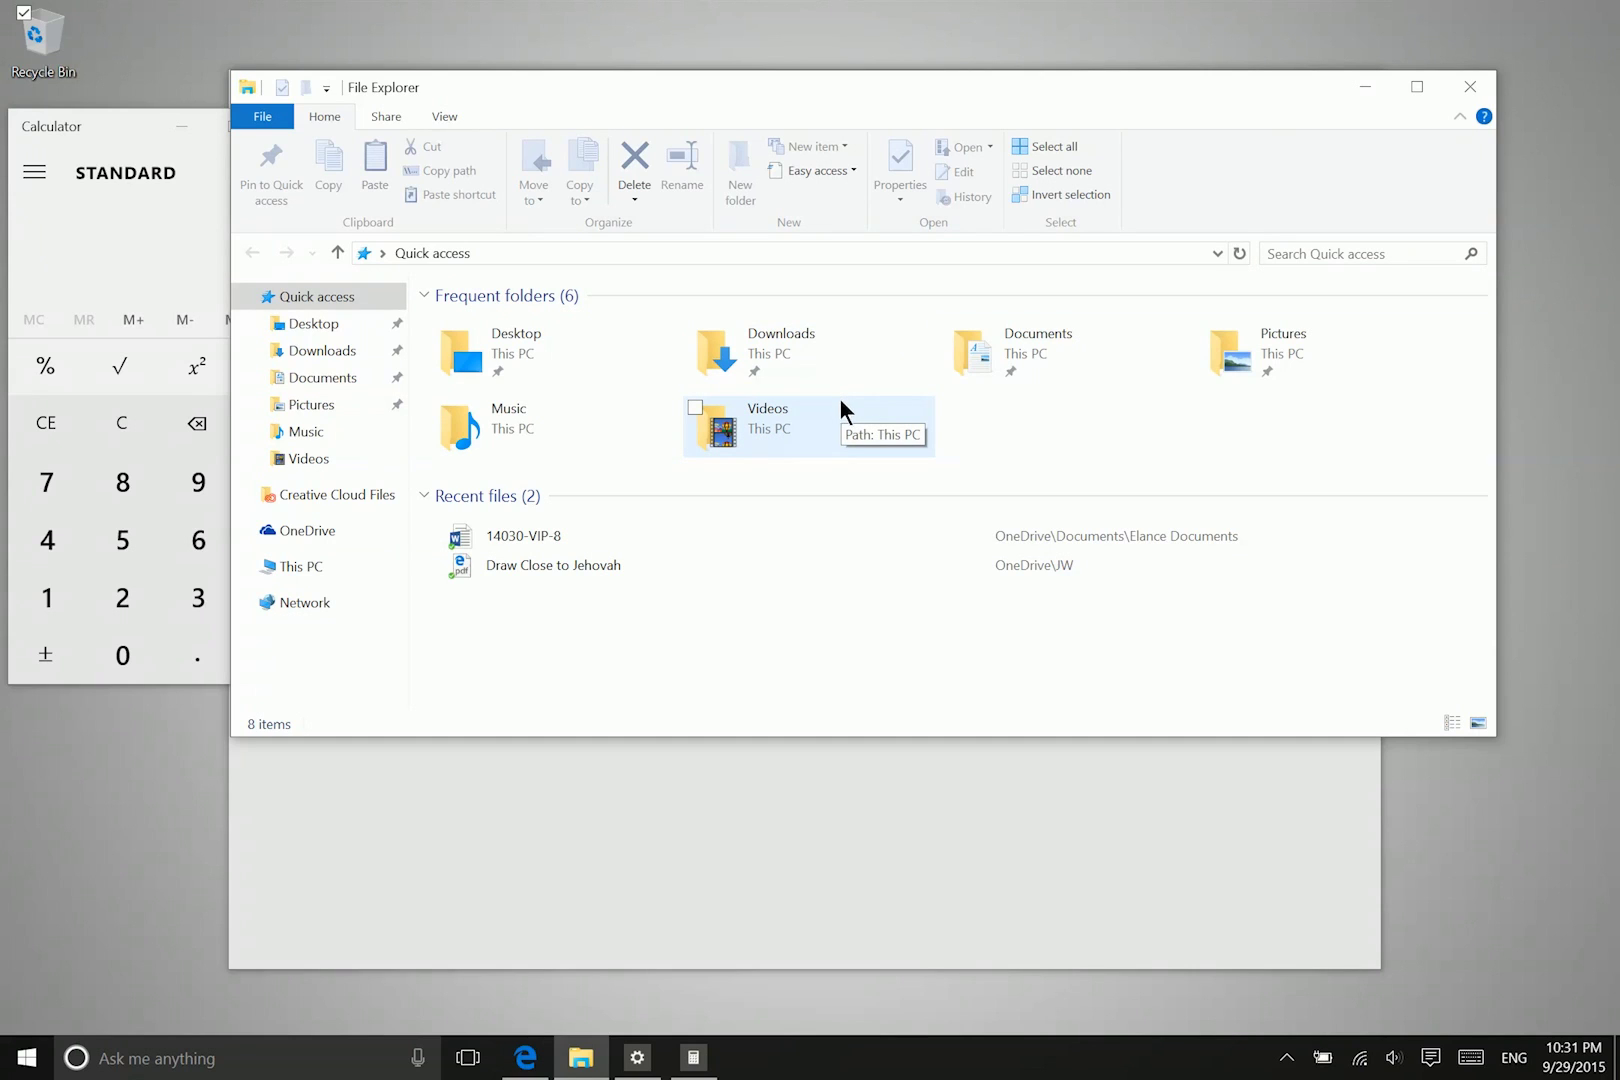
right_click(1160, 1068)
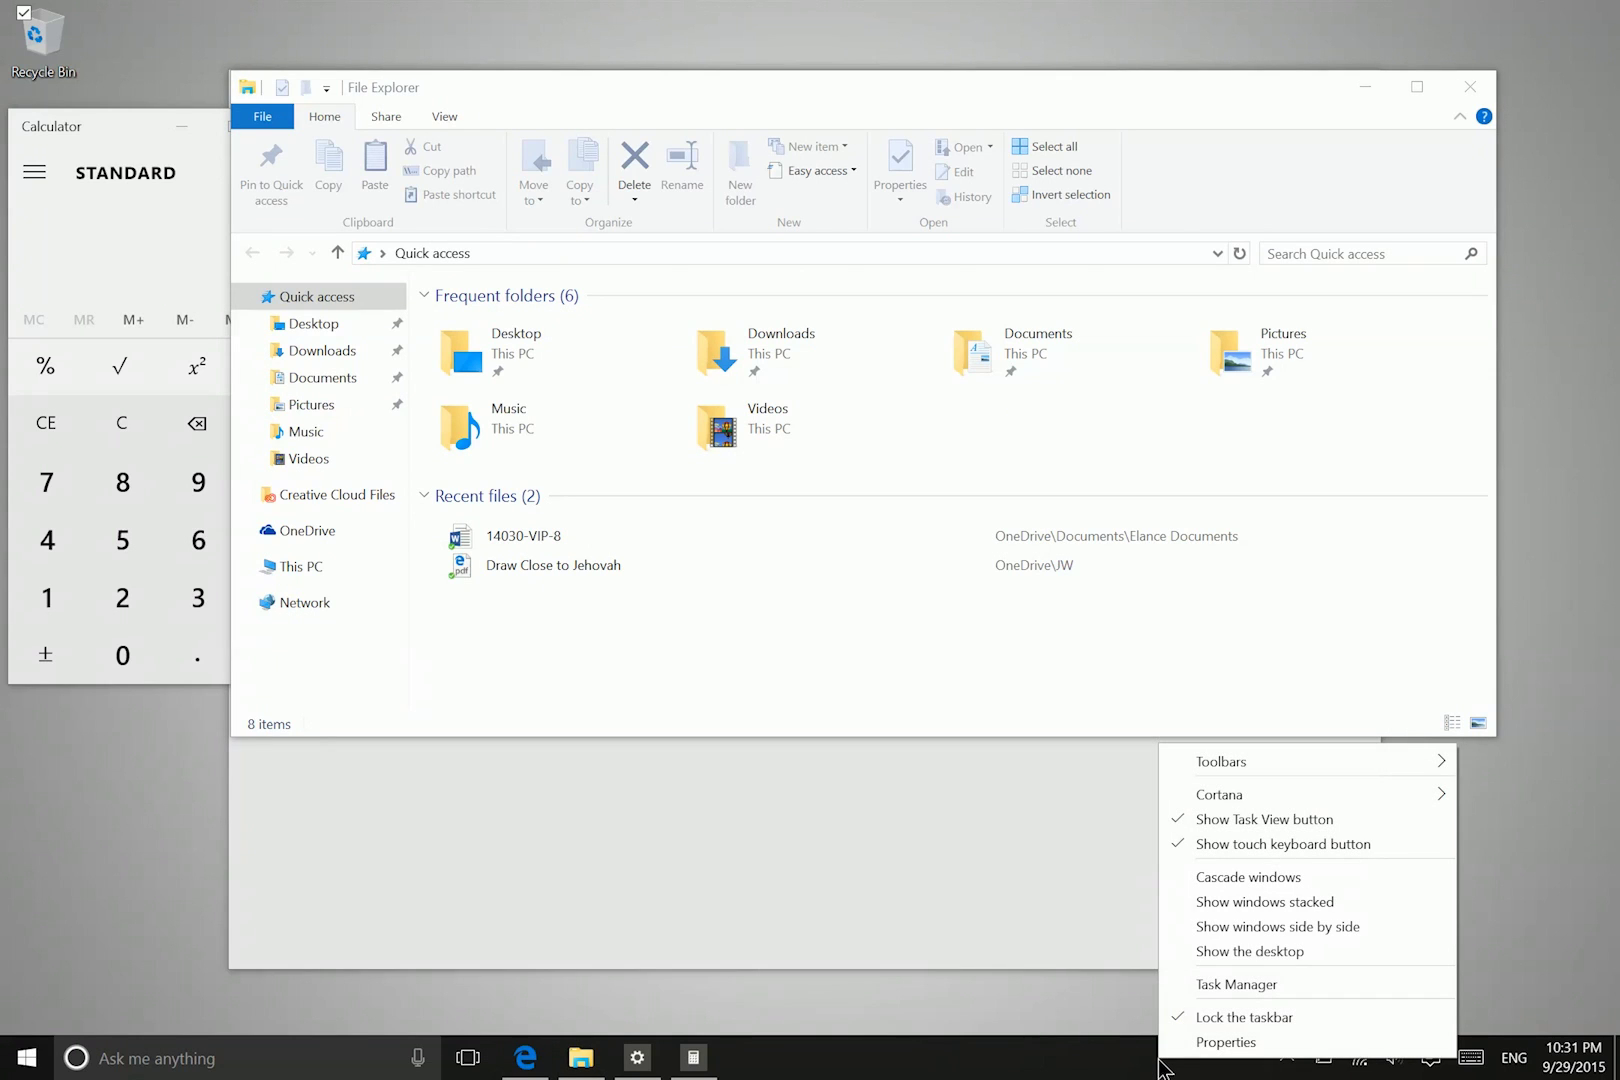
left_click(1248, 877)
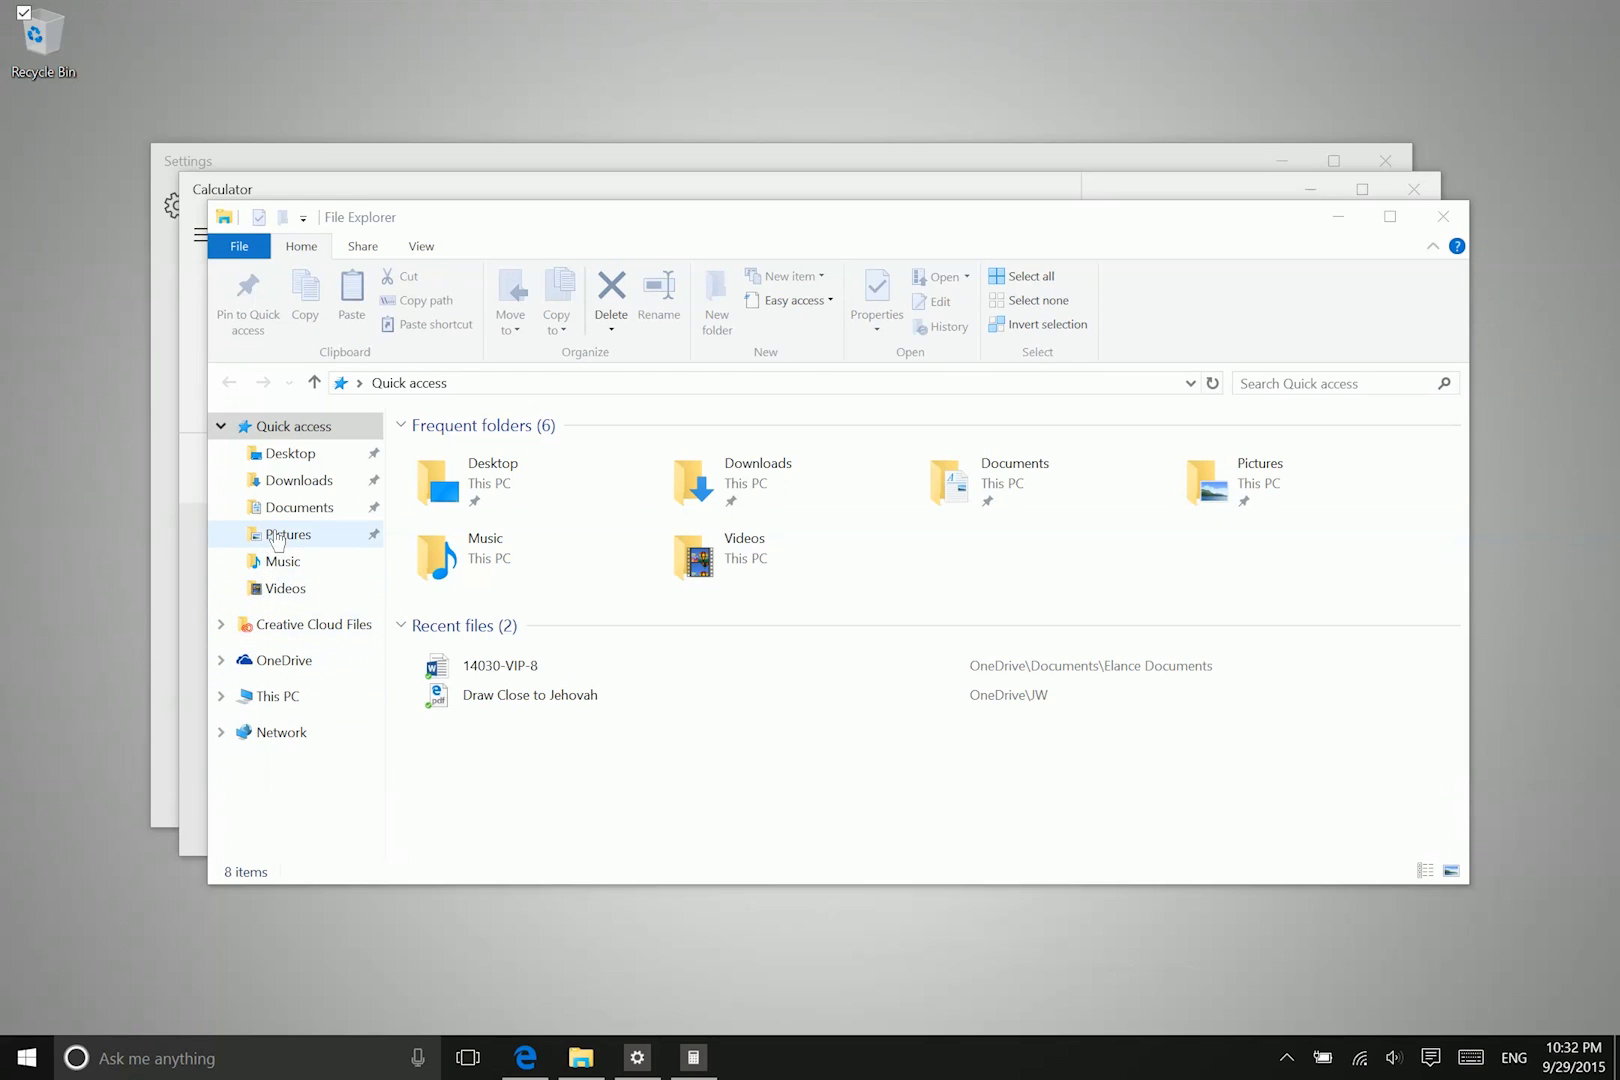
Open the Seagate Backup Plus Drive (F:) from This PC in File Explorer
left_click(280, 697)
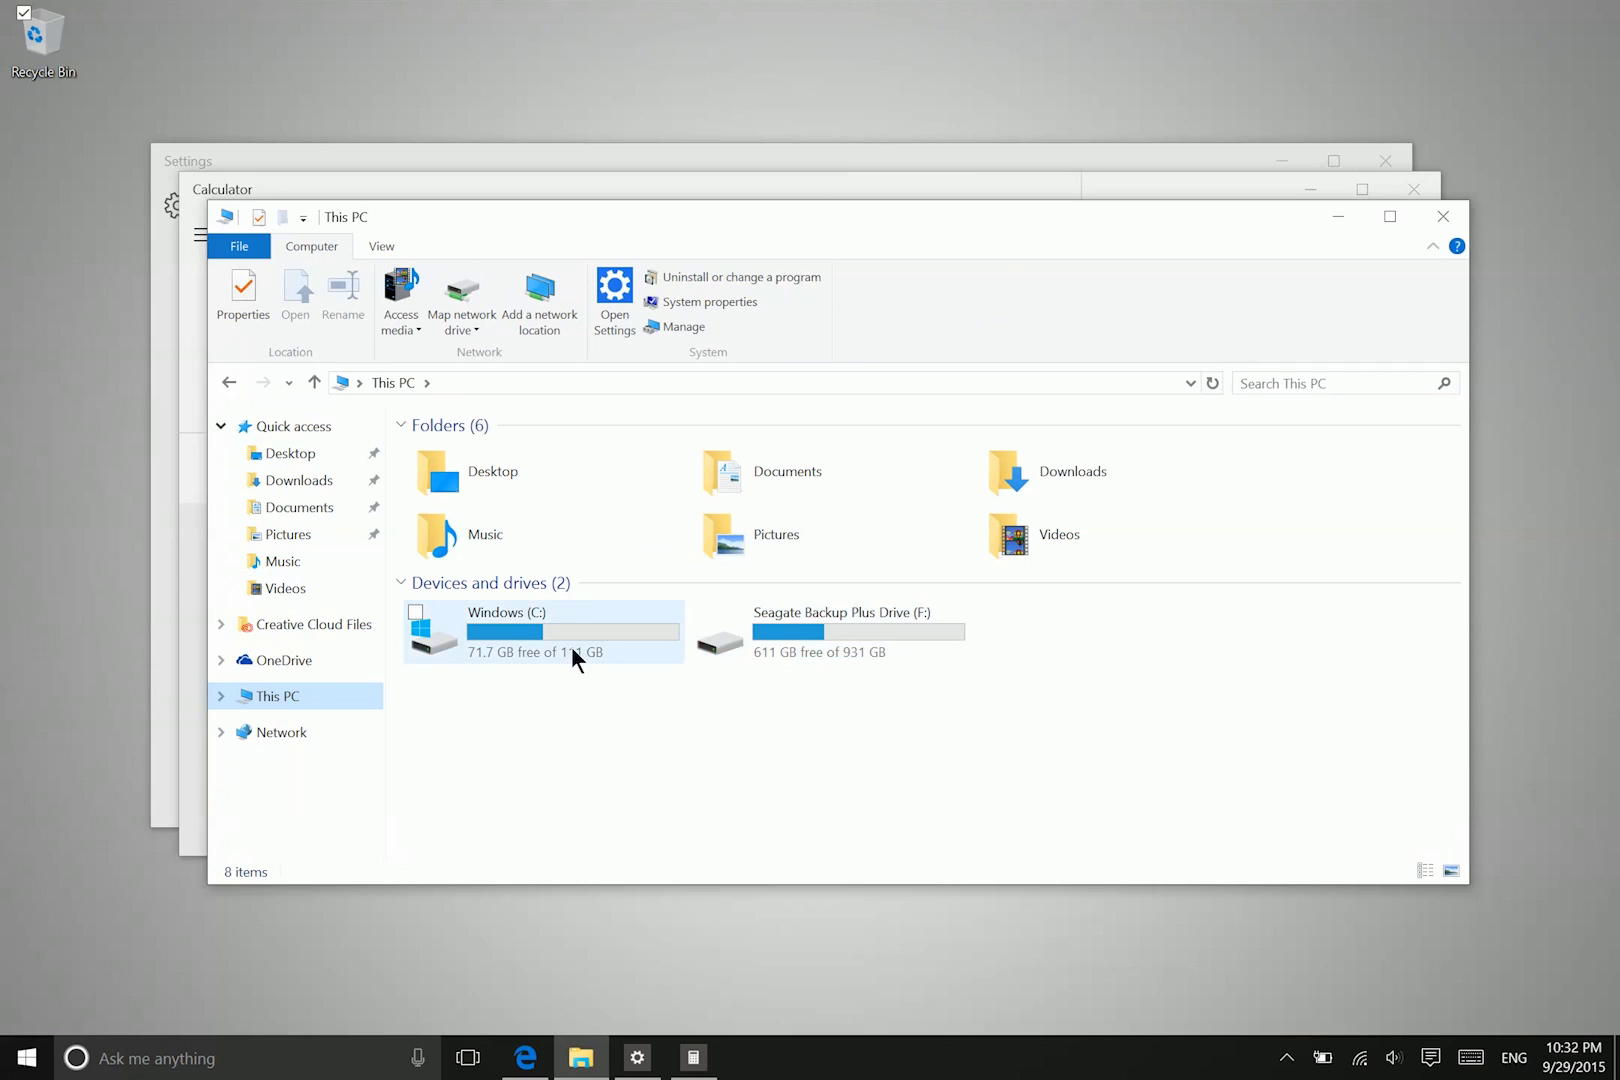
left_click(878, 638)
double_click(878, 636)
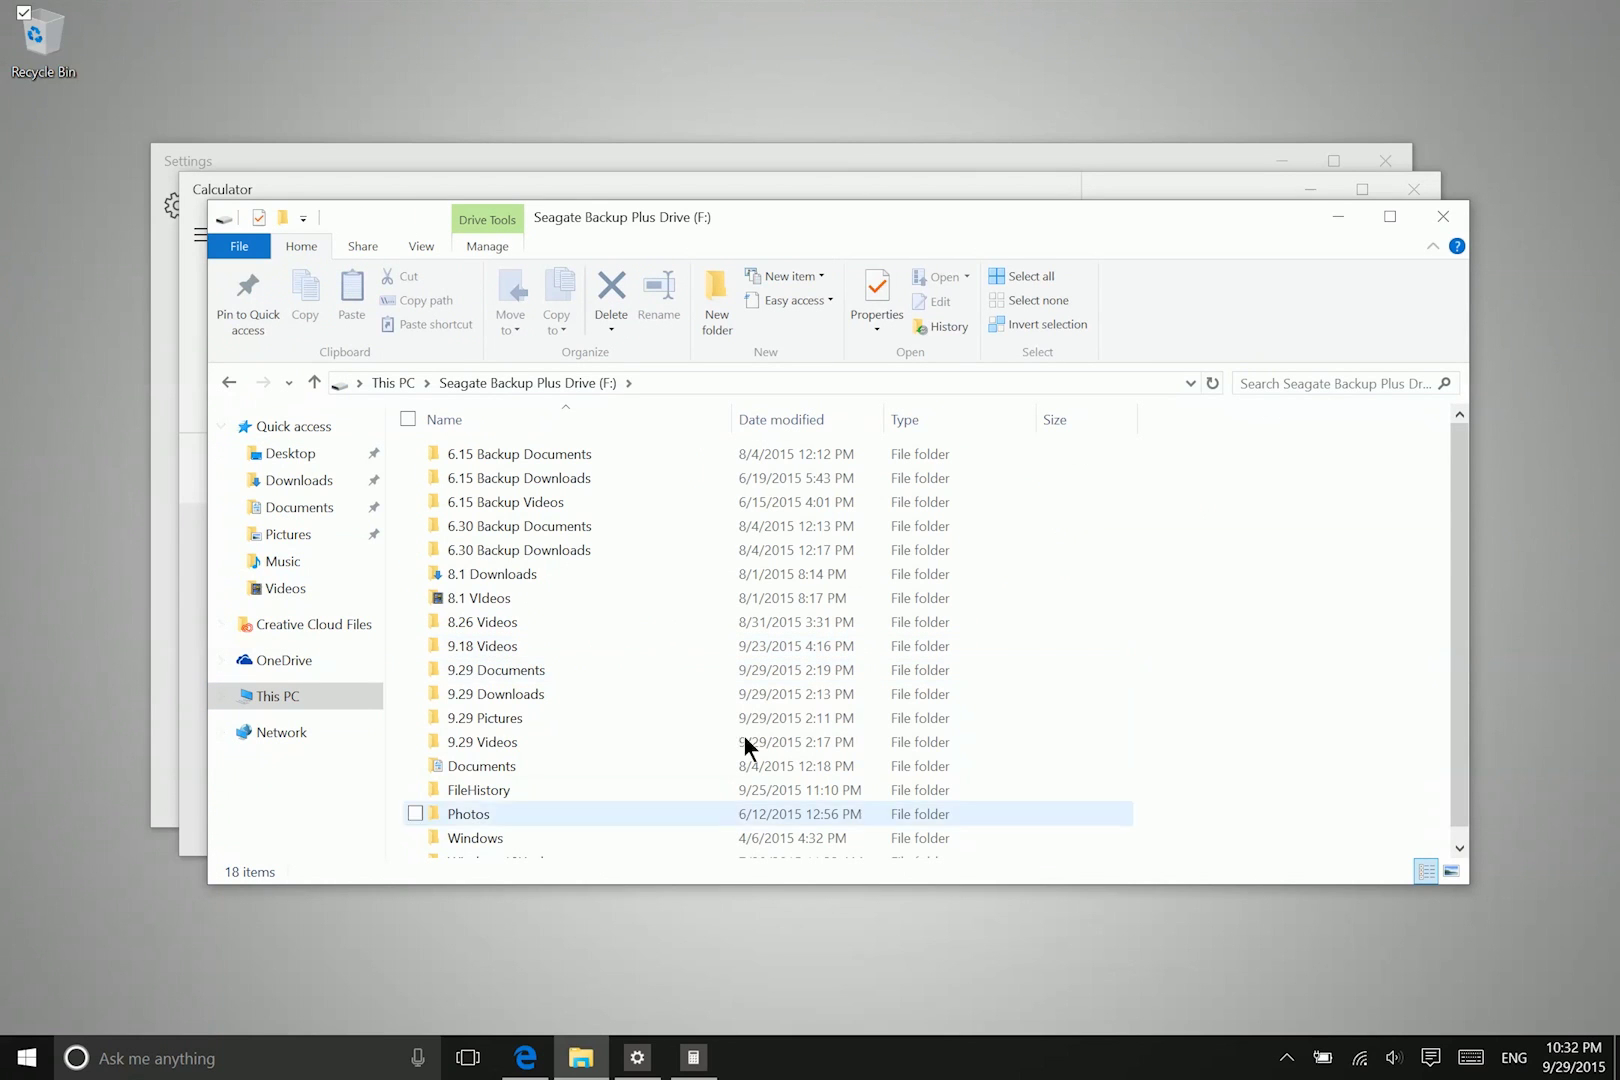
Switch to Microsoft Edge to view the Sizer download page on brianapps.net, and minimize the browser
mouse_move(540, 1060)
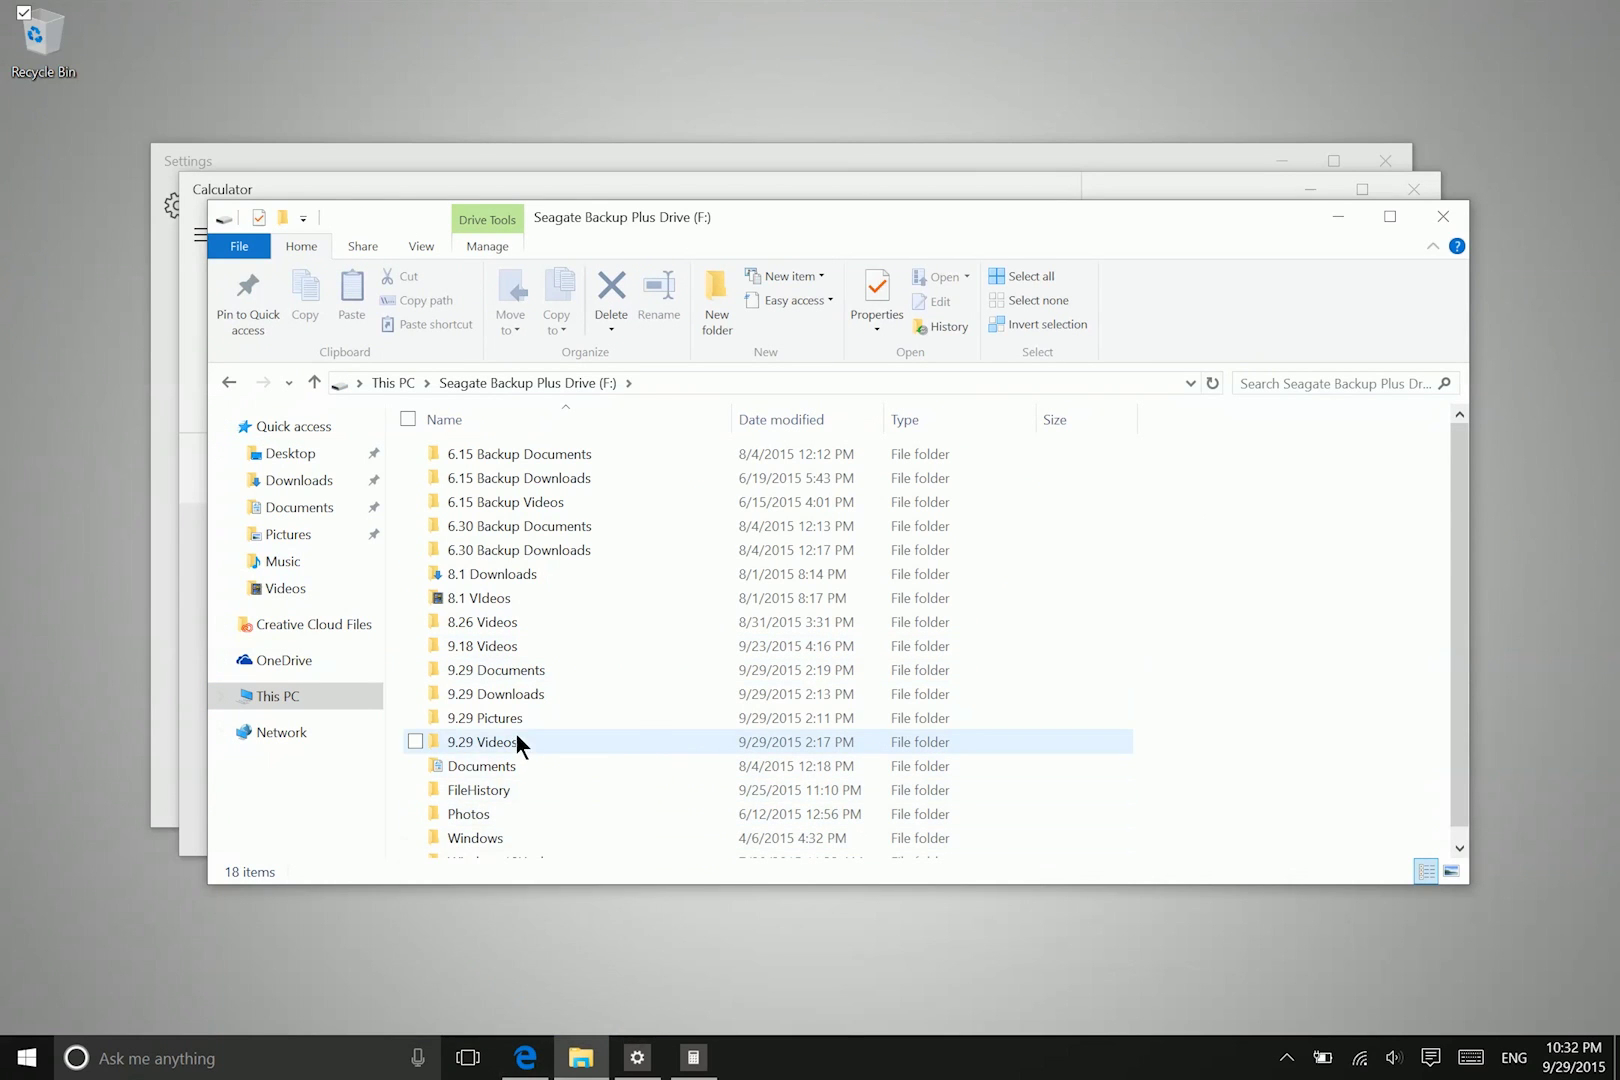
left_click(525, 1057)
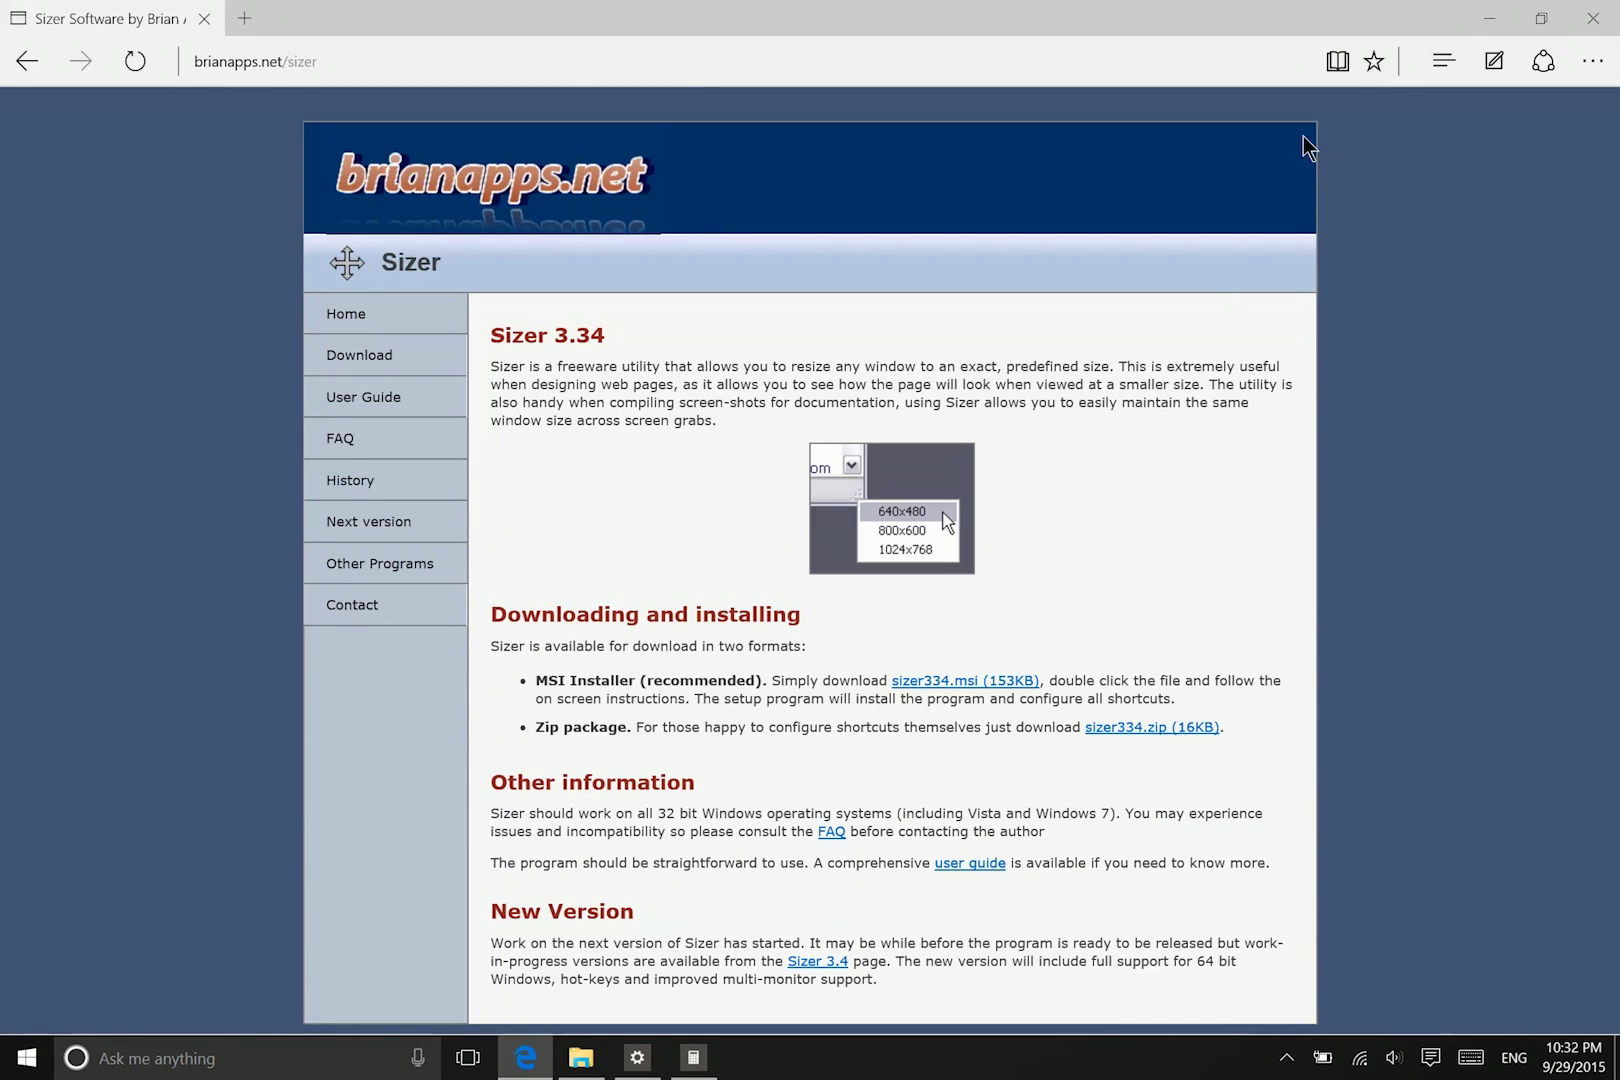
left_click(1494, 19)
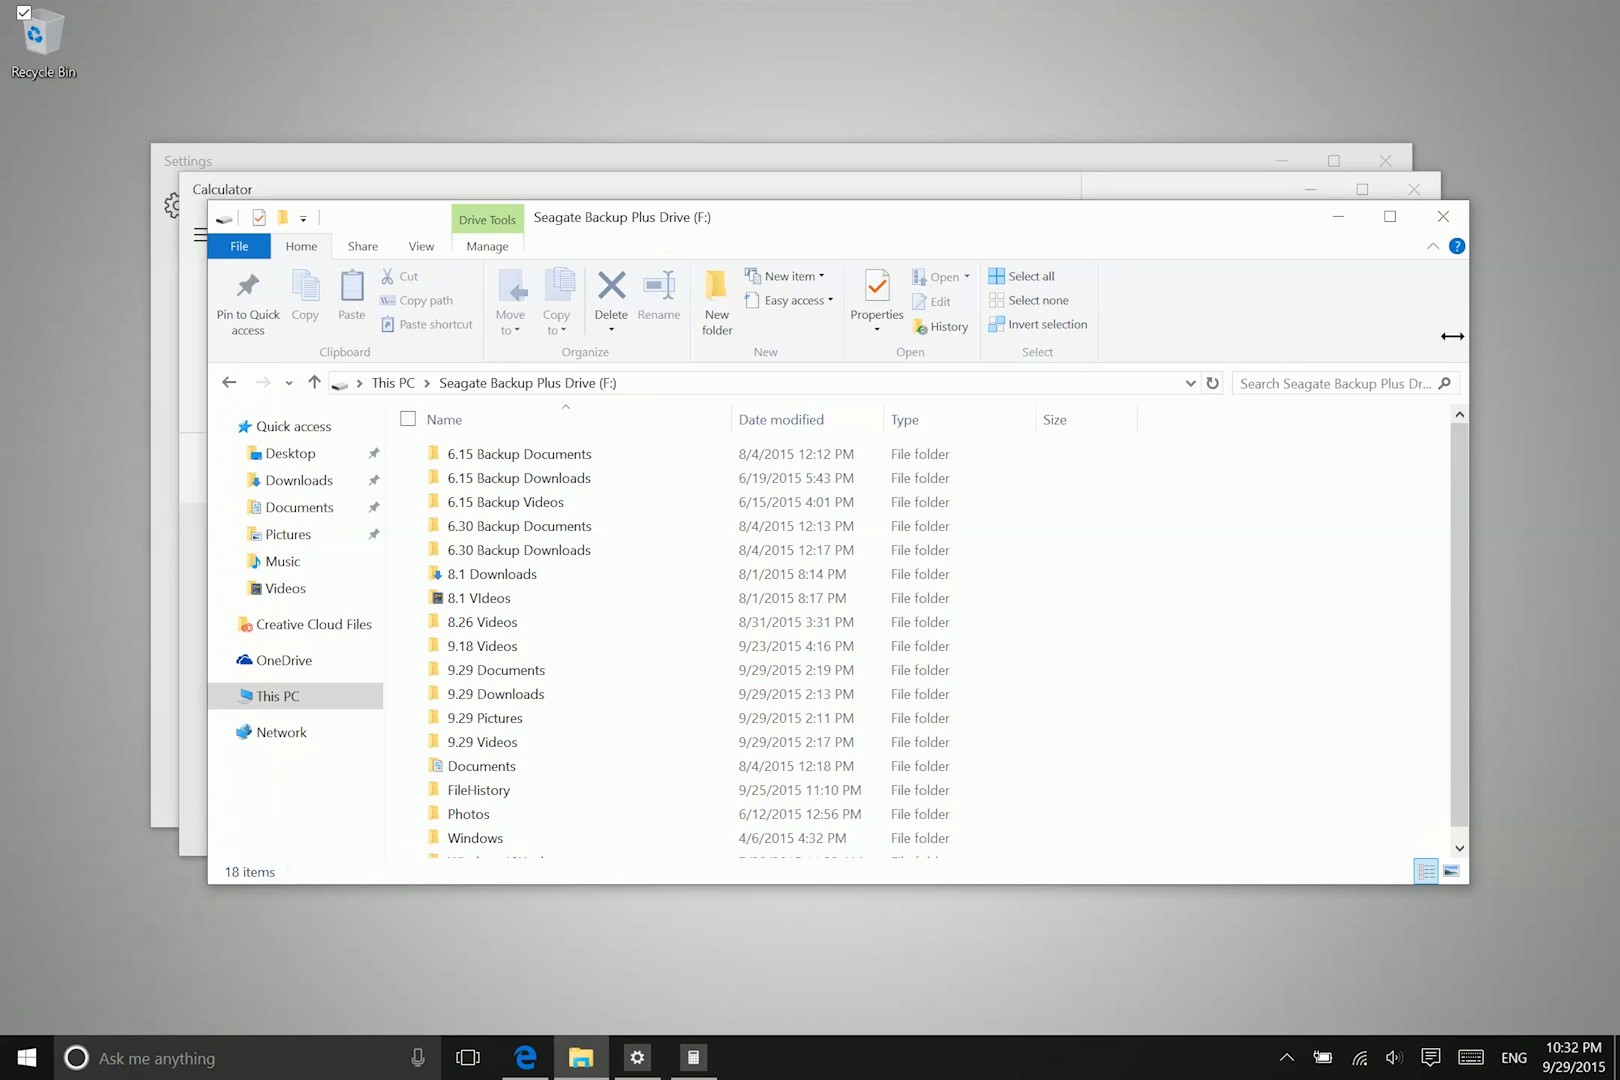
Run the sizer334 installer from the 9.29 Downloads folder and continue to its installation options
double_click(582, 687)
double_click(525, 733)
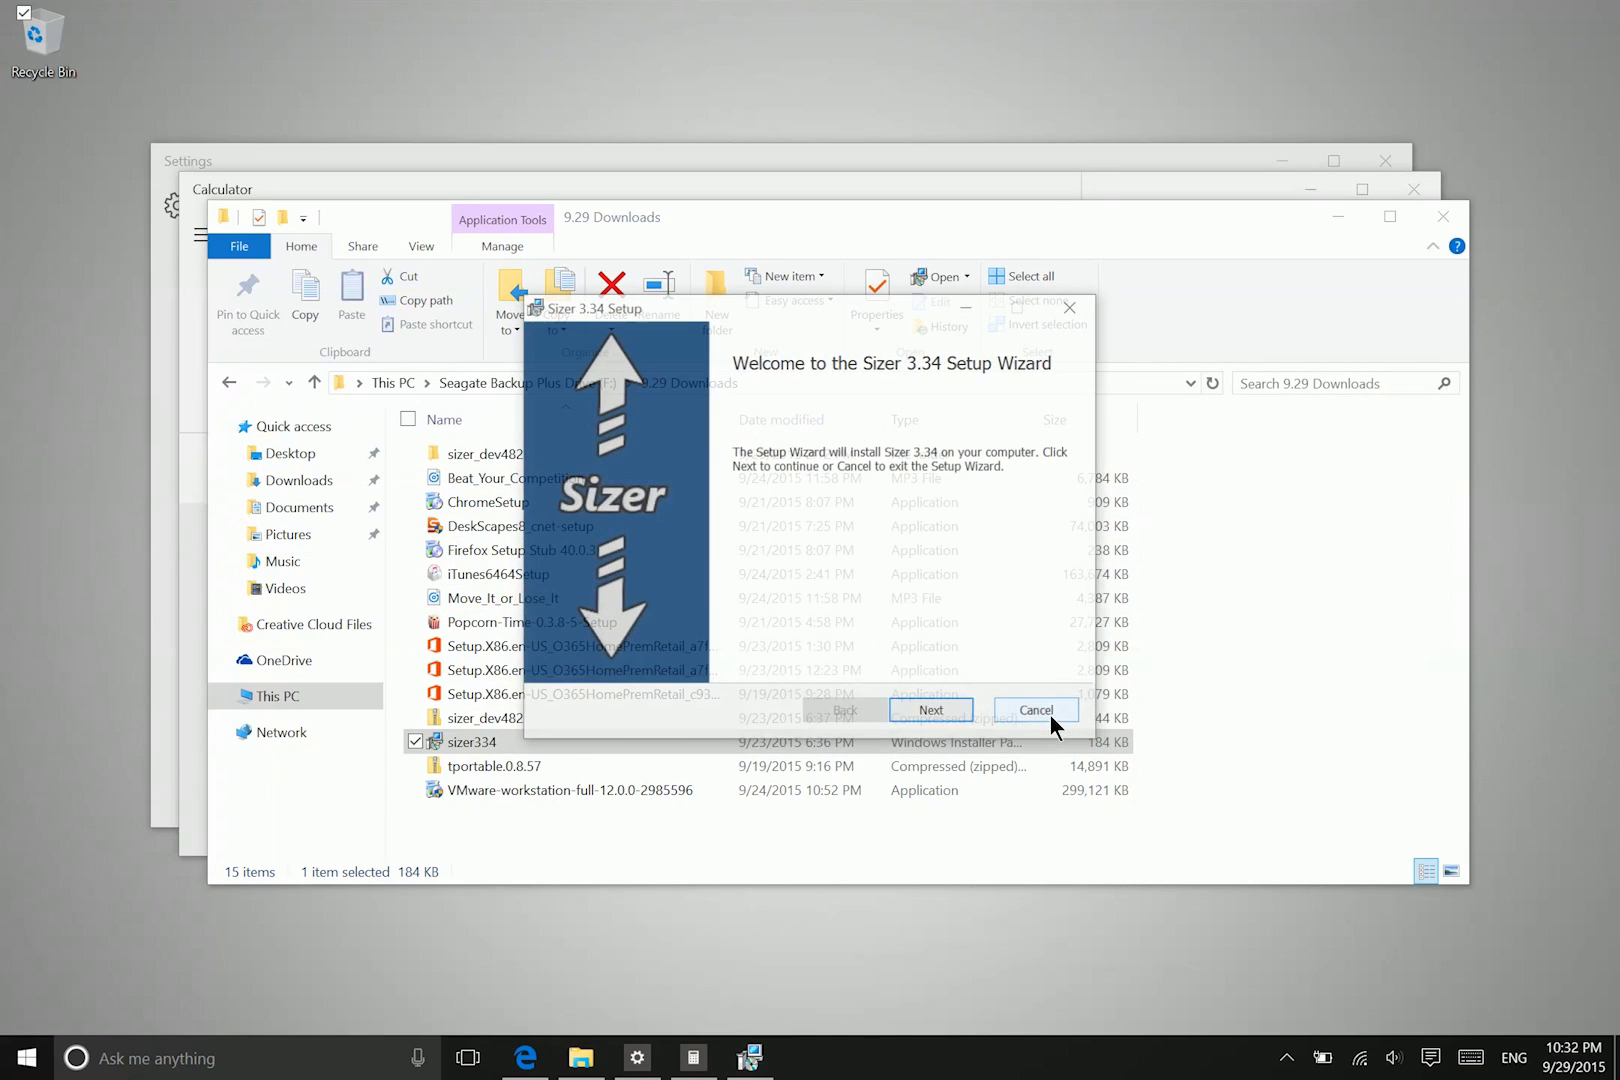
left_click(931, 709)
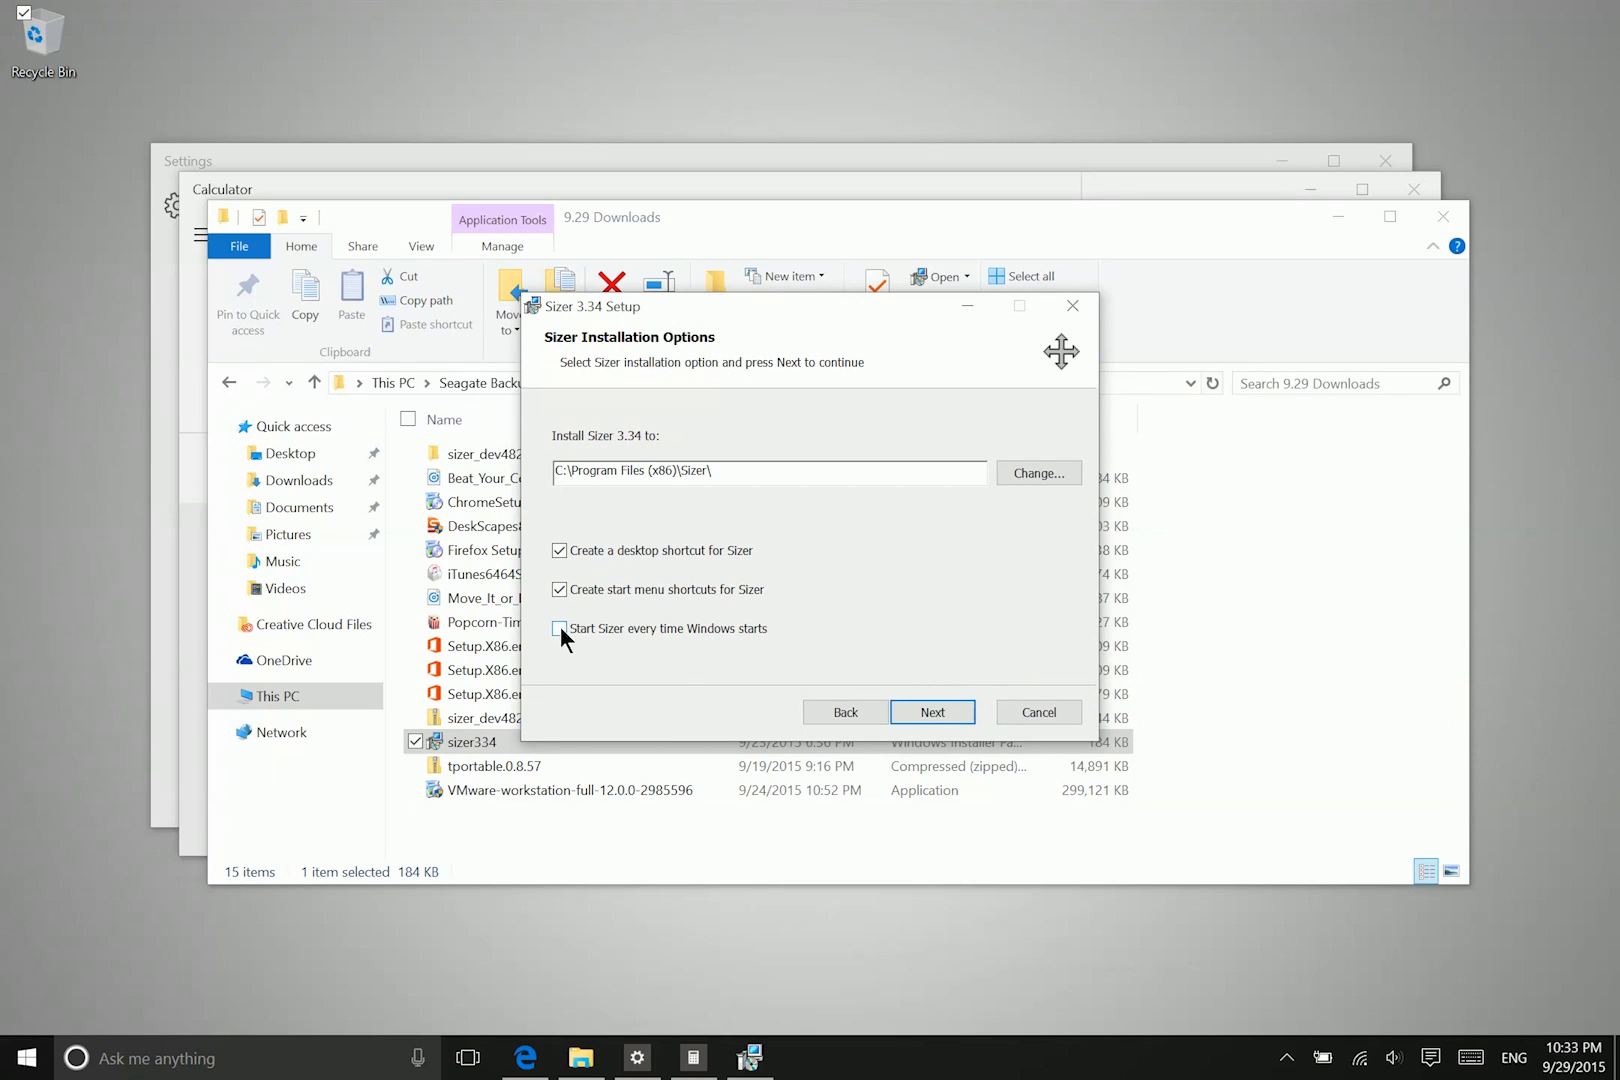
Turn off the start menu and desktop shortcuts and install Sizer 3.34
left_click(557, 590)
left_click(562, 550)
left_click(927, 712)
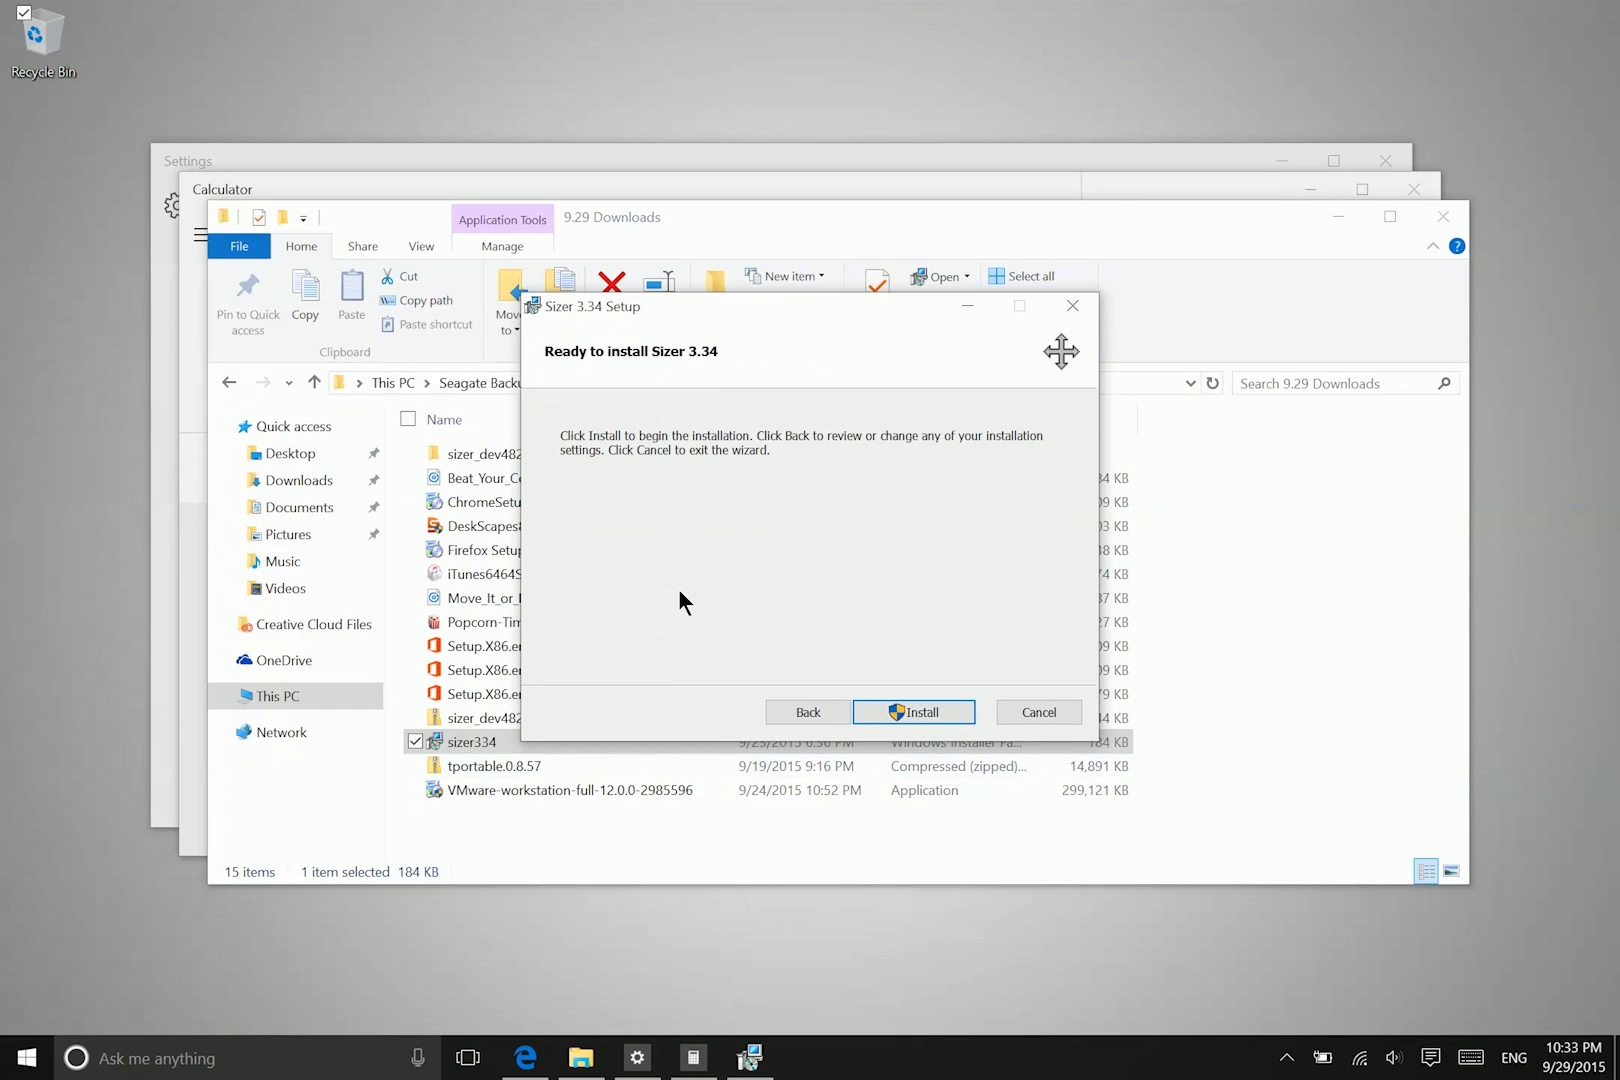
left_click(897, 712)
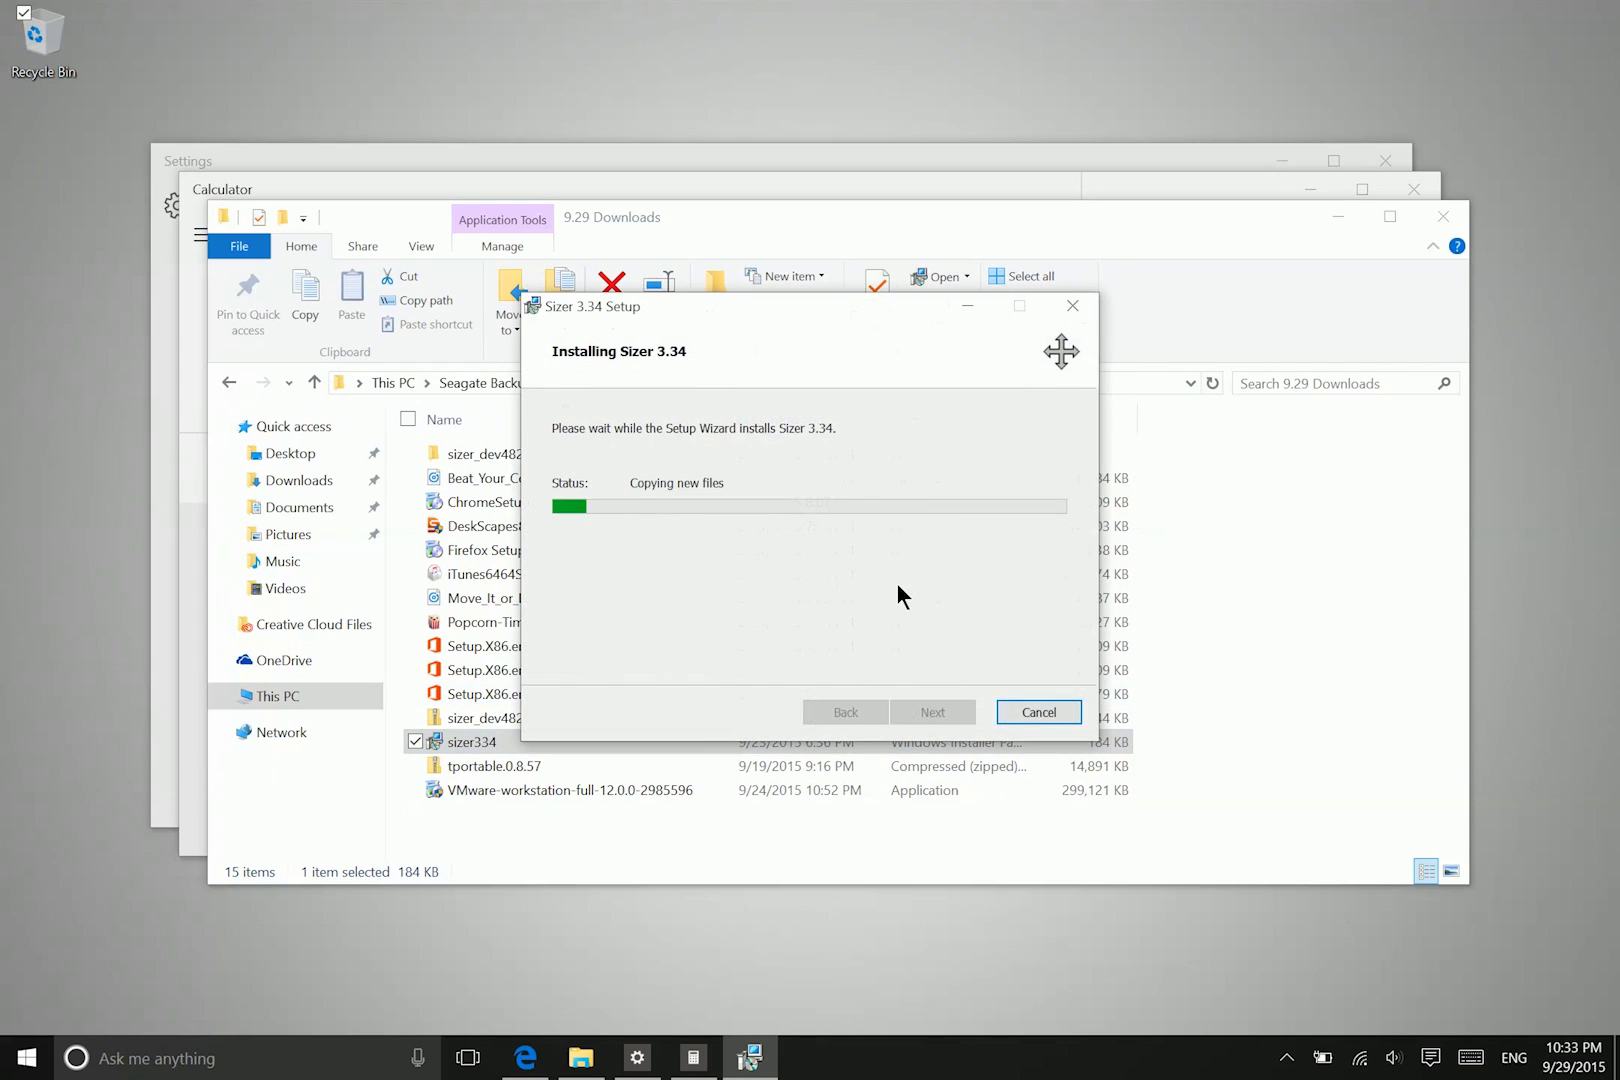
left_click(929, 709)
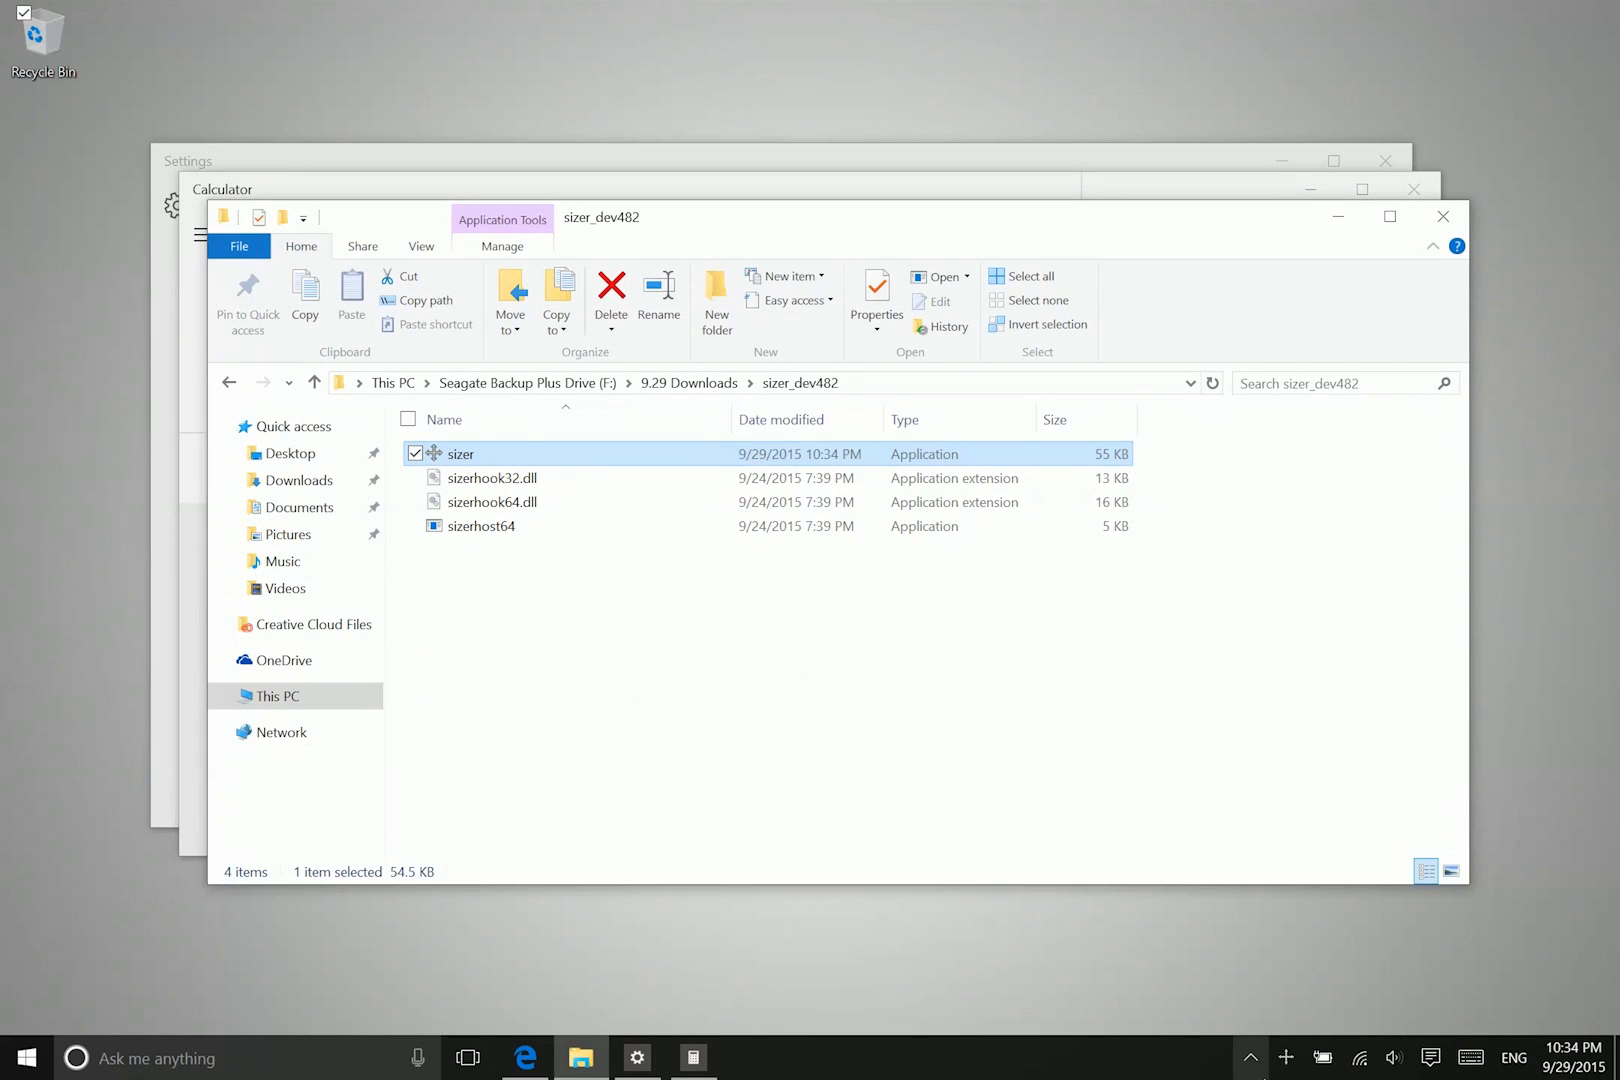
Move the Sizer tray icon into the hidden icons area and return to the sizer_dev482 folder window
left_click_drag(1285, 1065, 1242, 1018)
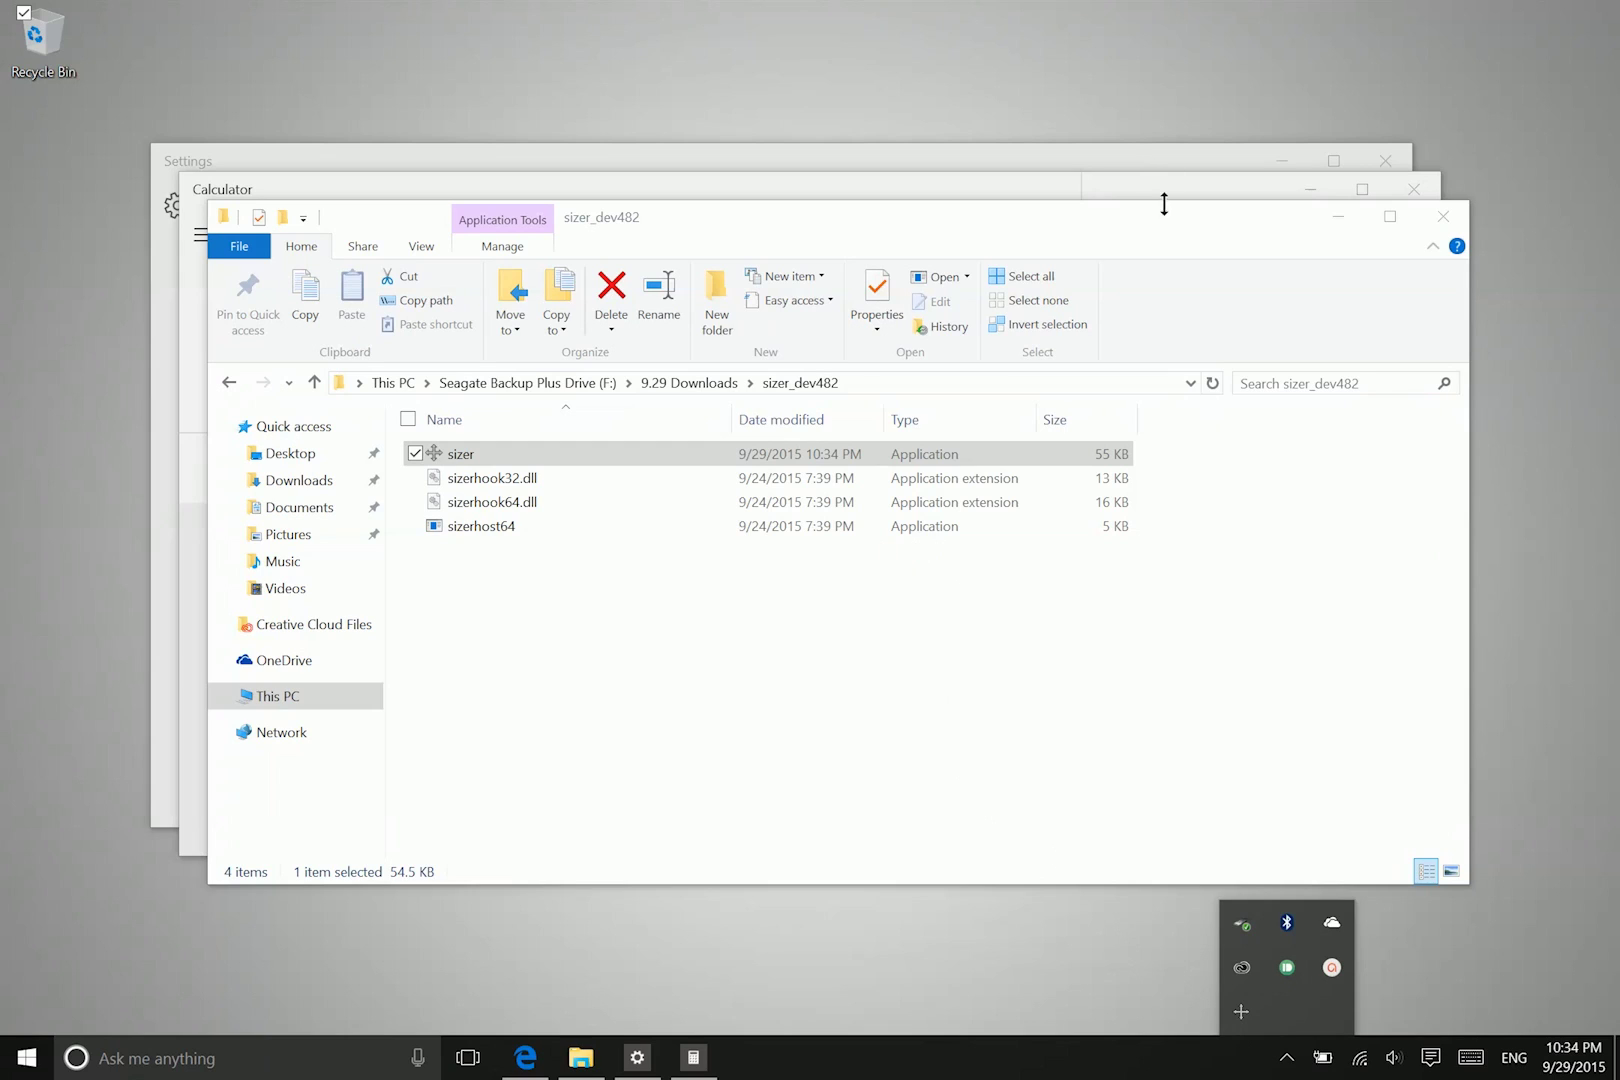
left_click(1167, 224)
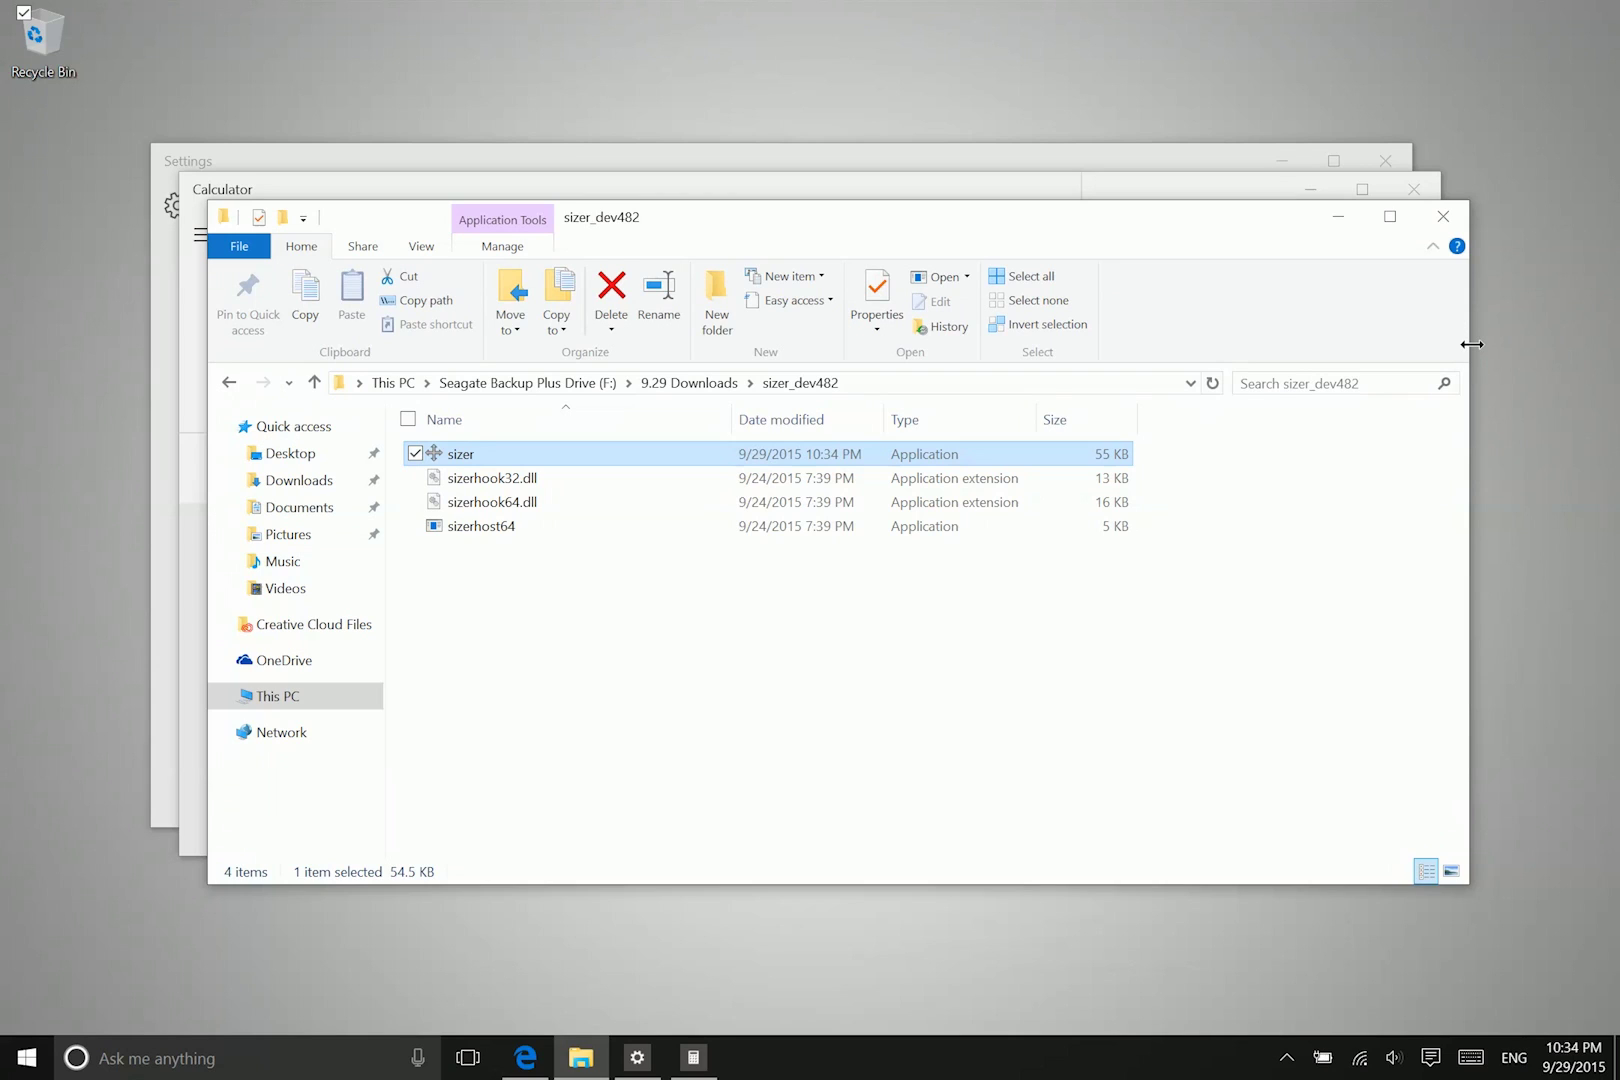
Resize the sizer_dev482 folder window with Sizer to 640x480, 800x600 and finally 1024x768
right_click(1471, 344)
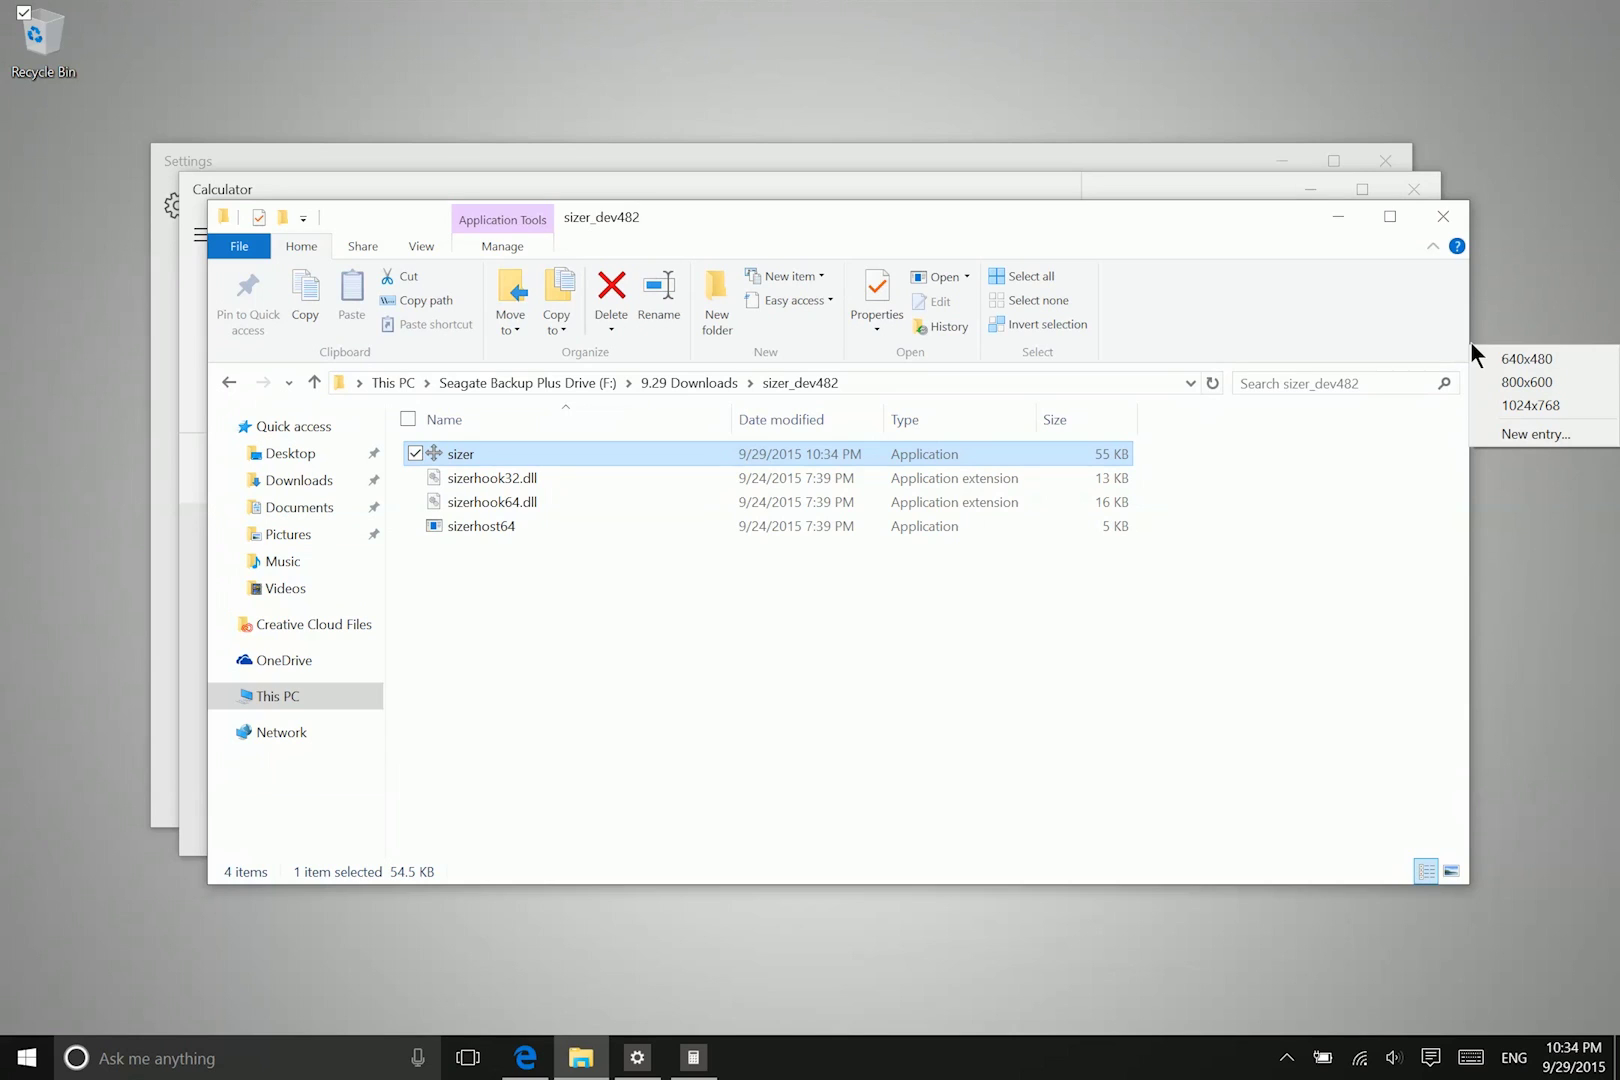
left_click(1524, 360)
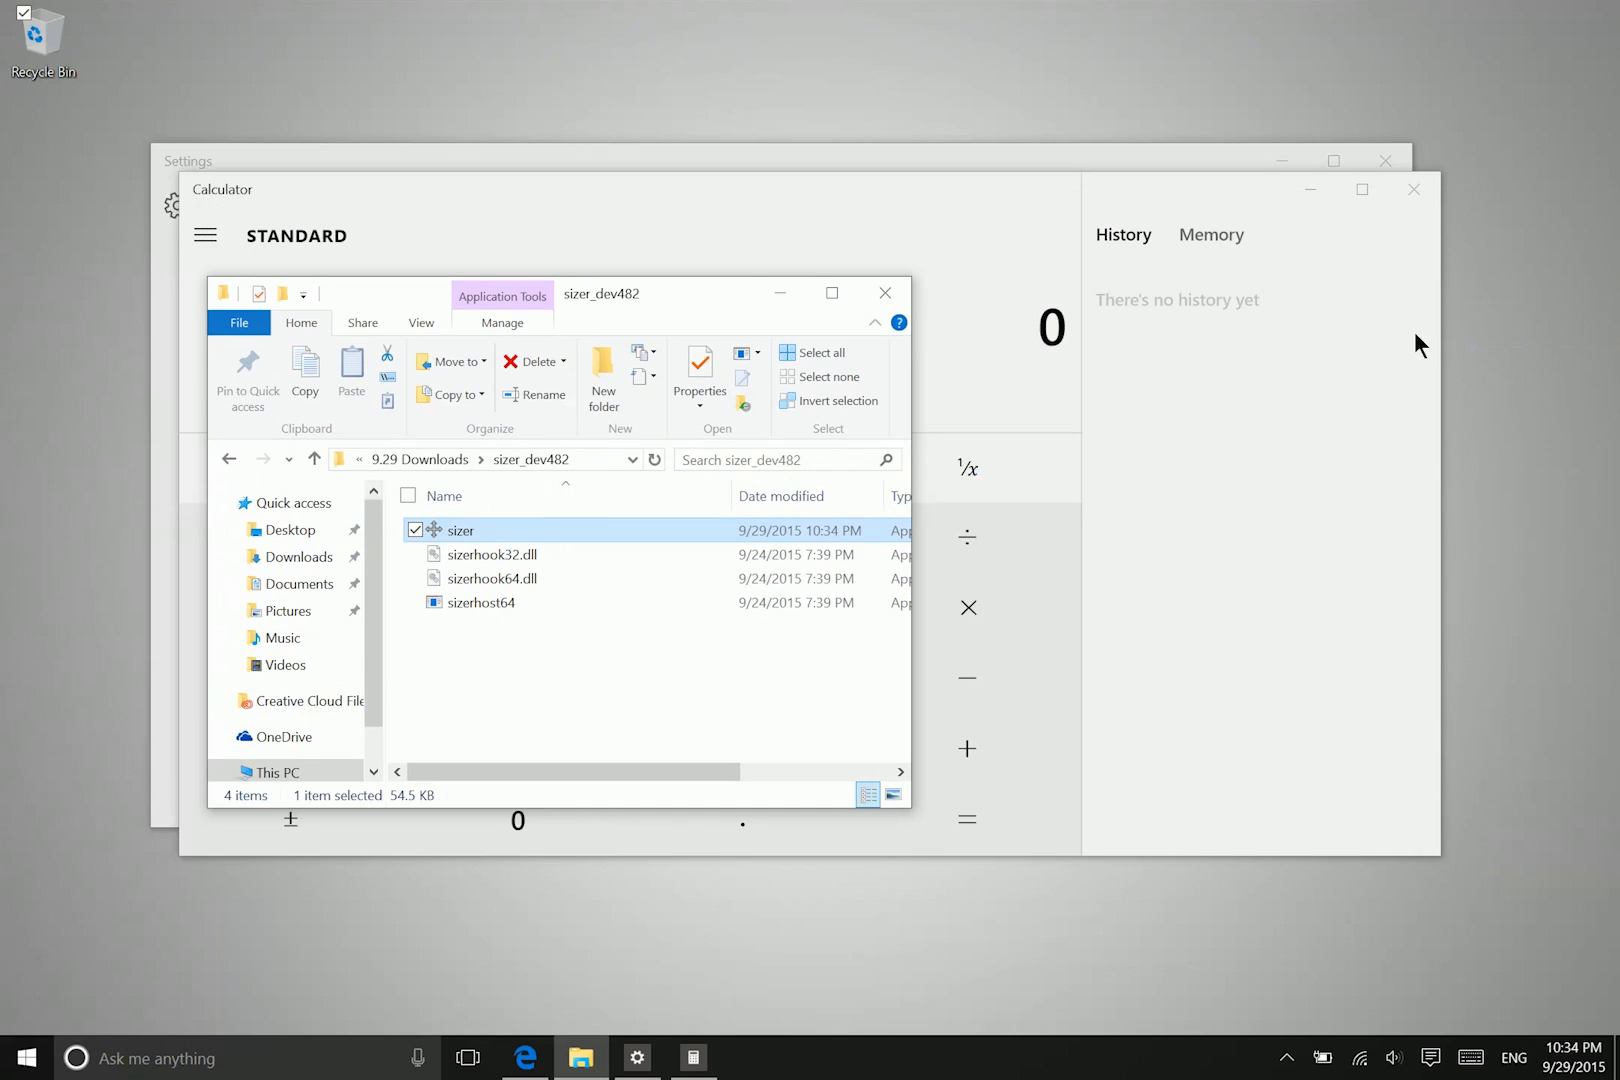
right_click(914, 378)
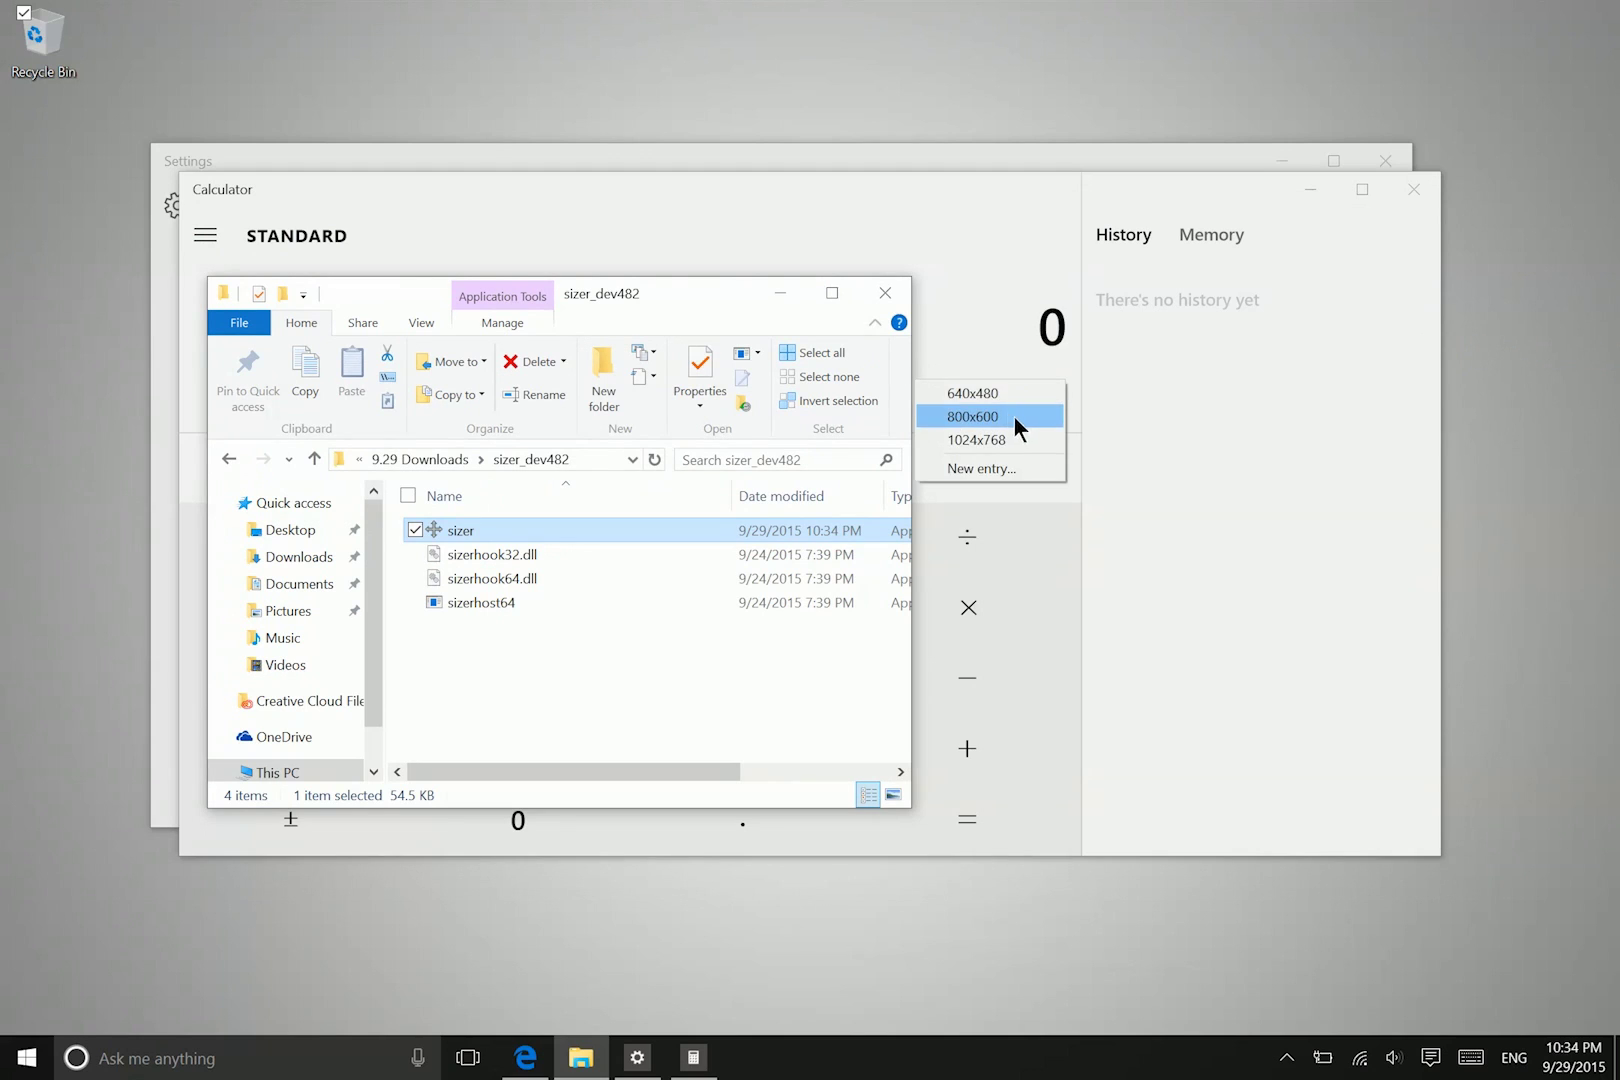
left_click(1016, 419)
right_click(1106, 416)
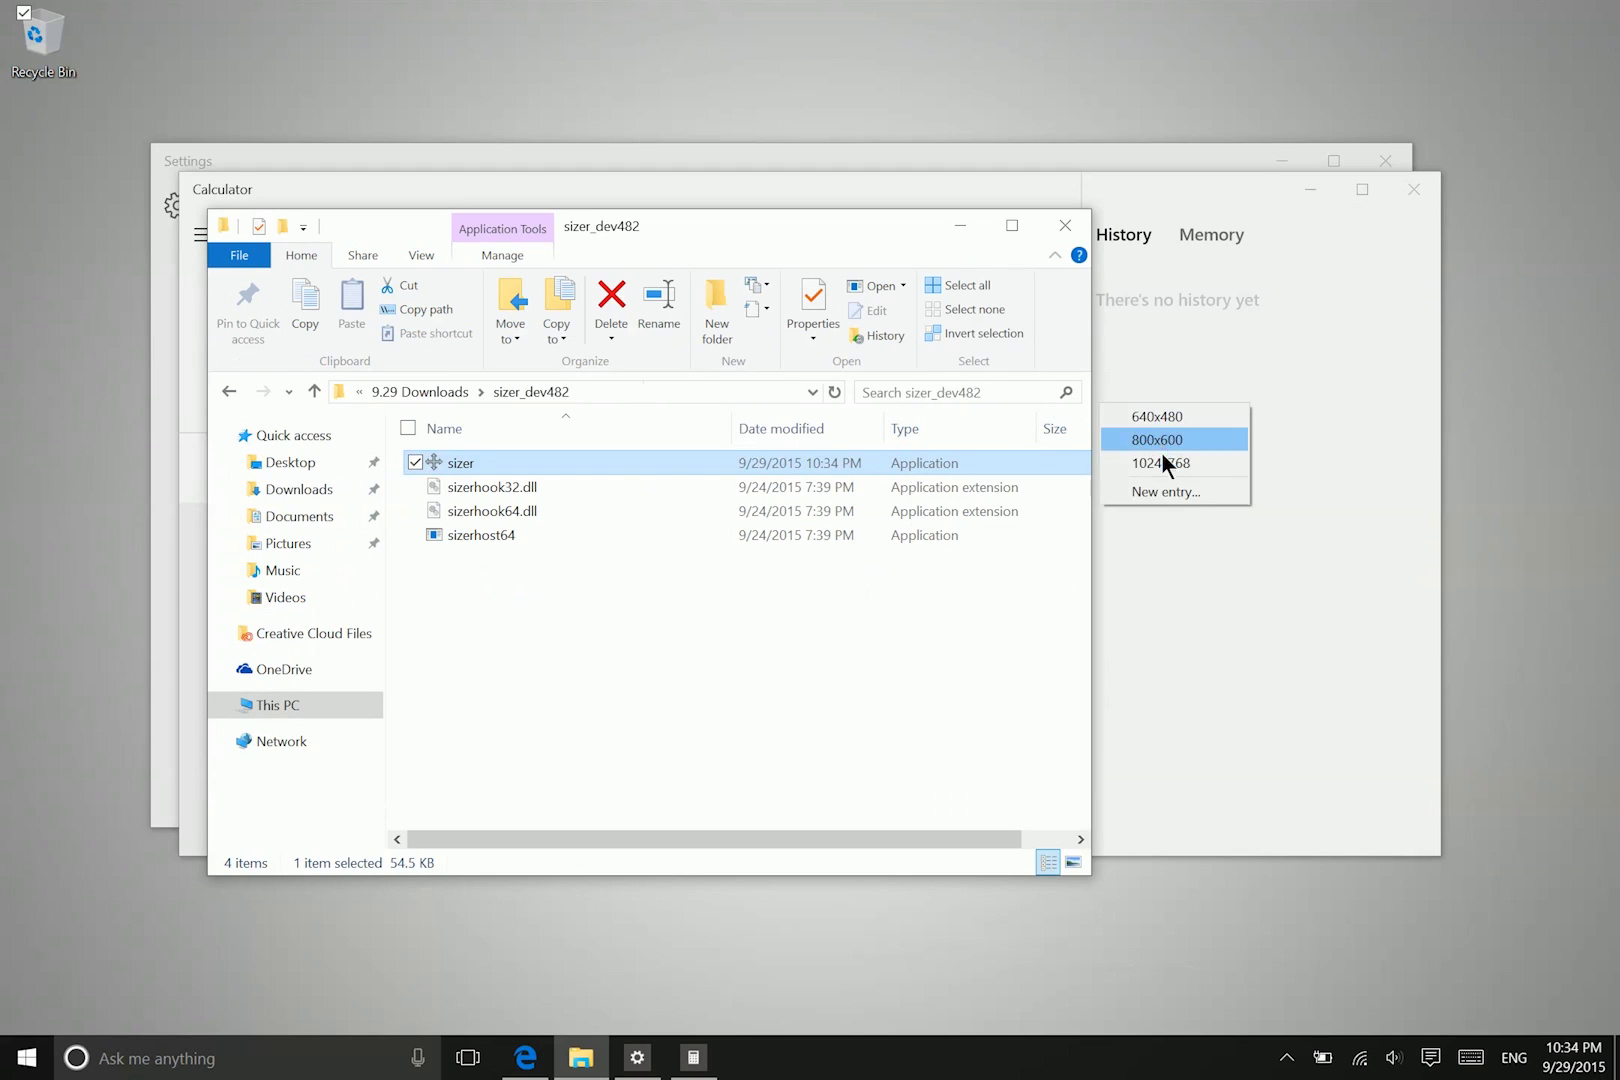
left_click(1164, 463)
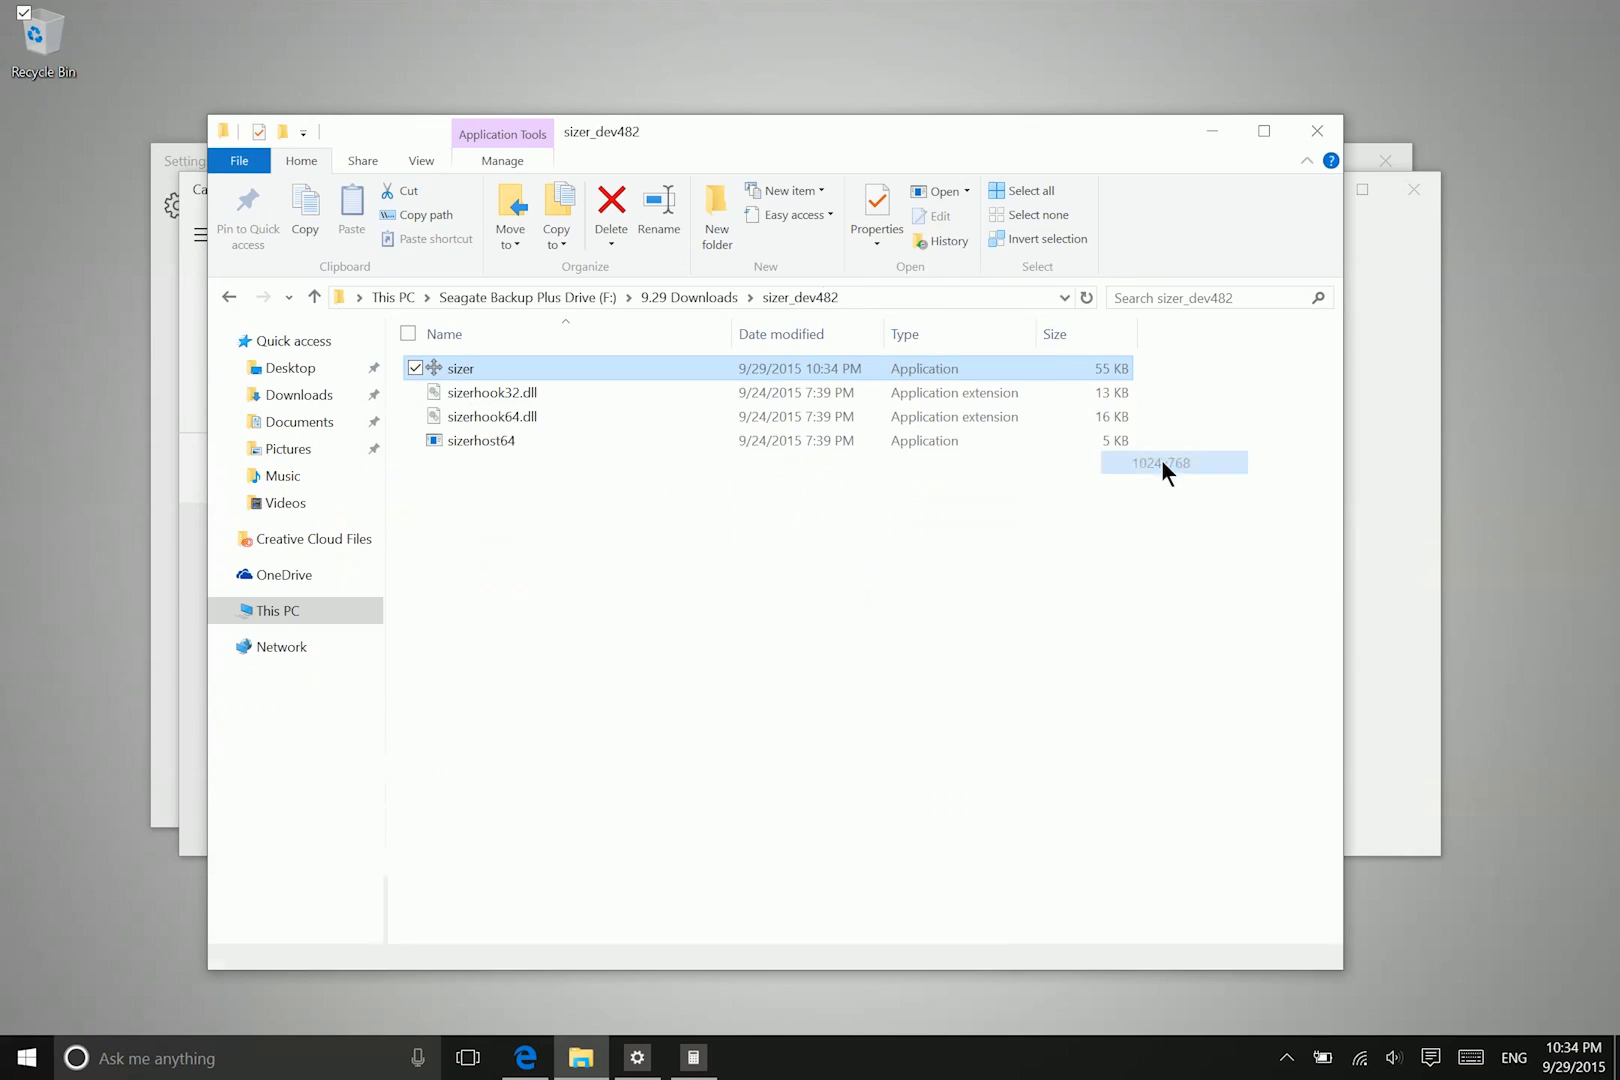
Create a new Sizer menu entry described as 1100X800 with width 1100 and height 800
right_click(1345, 420)
left_click(1394, 508)
double_click(697, 487)
double_click(824, 456)
type("110")
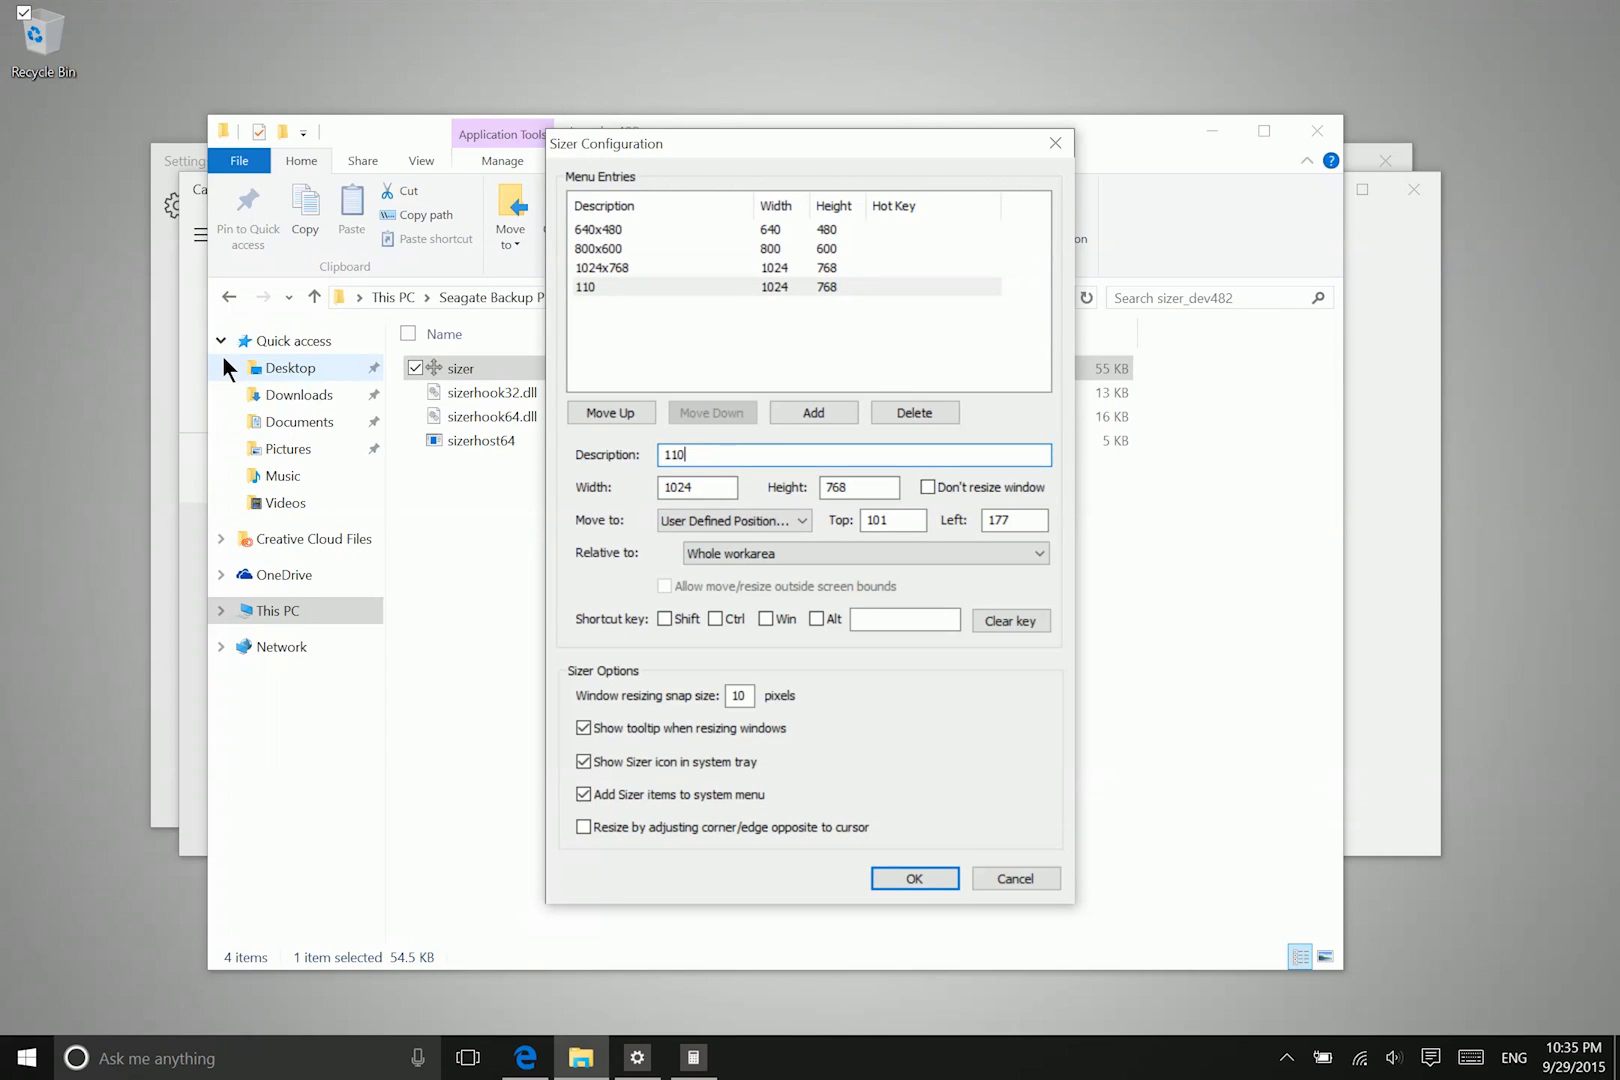
type("0X800")
key("Tab")
type("1100")
key("Tab")
type("800")
key("Tab")
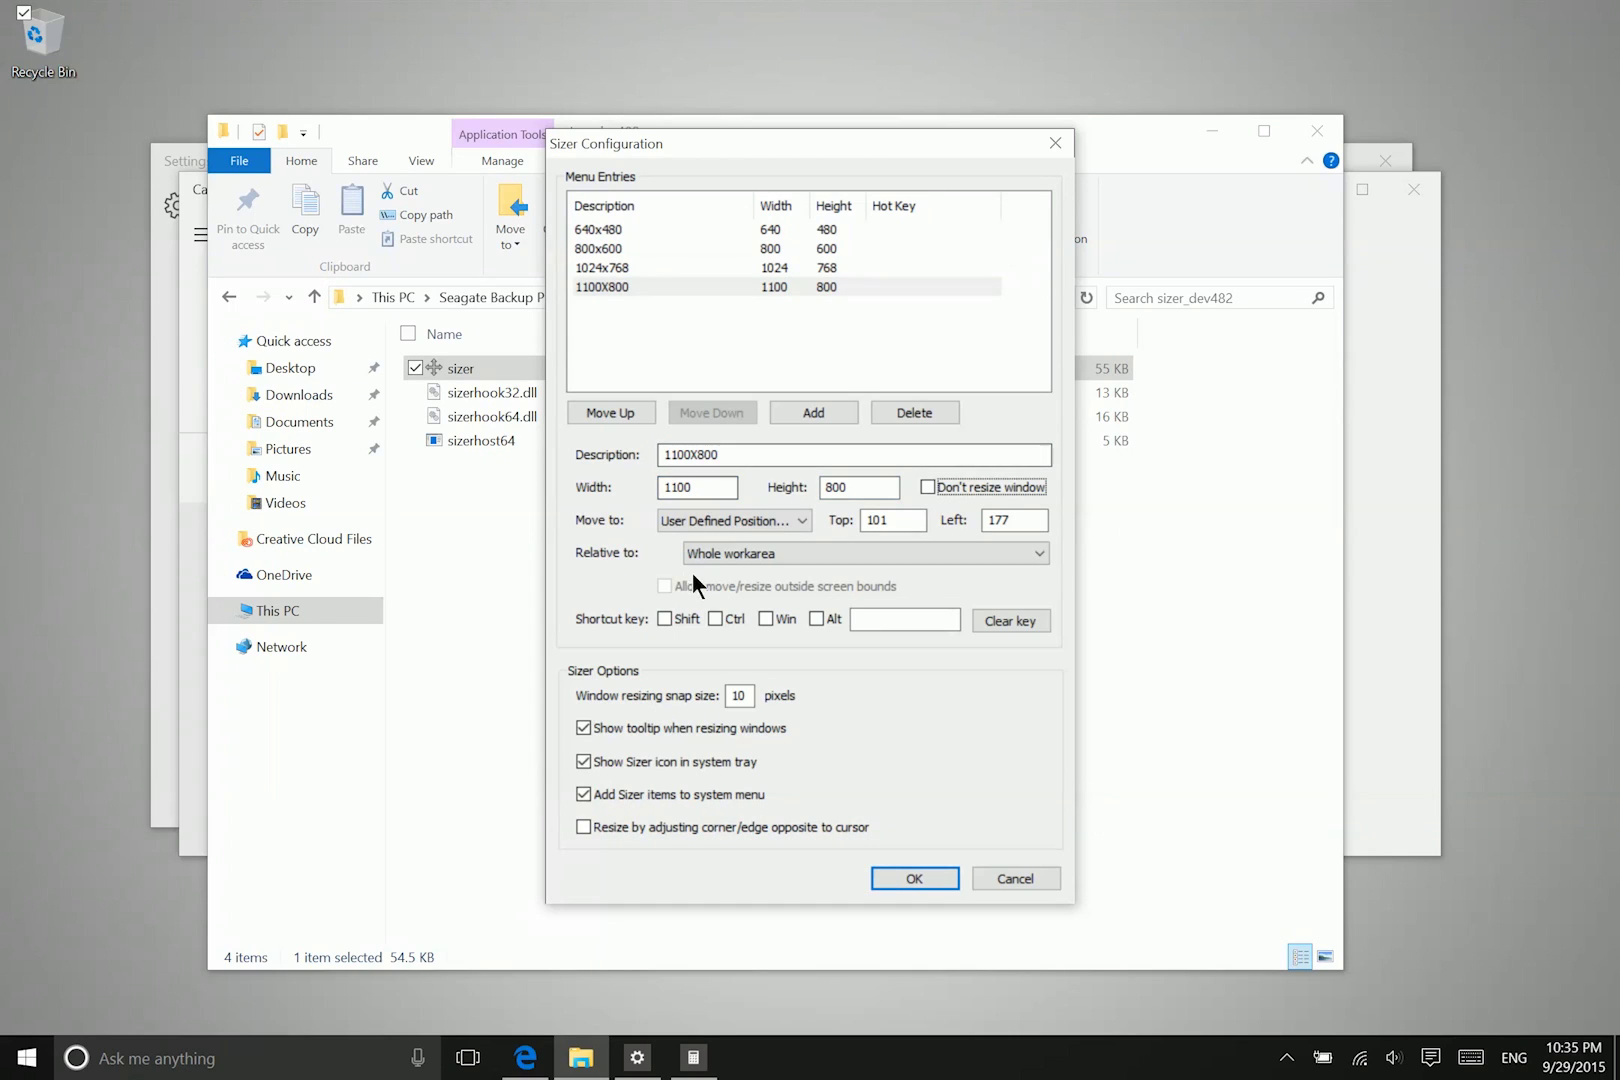
Set the 1100X800 entry to move windows to Centre, relative to the Whole workarea
left_click(797, 530)
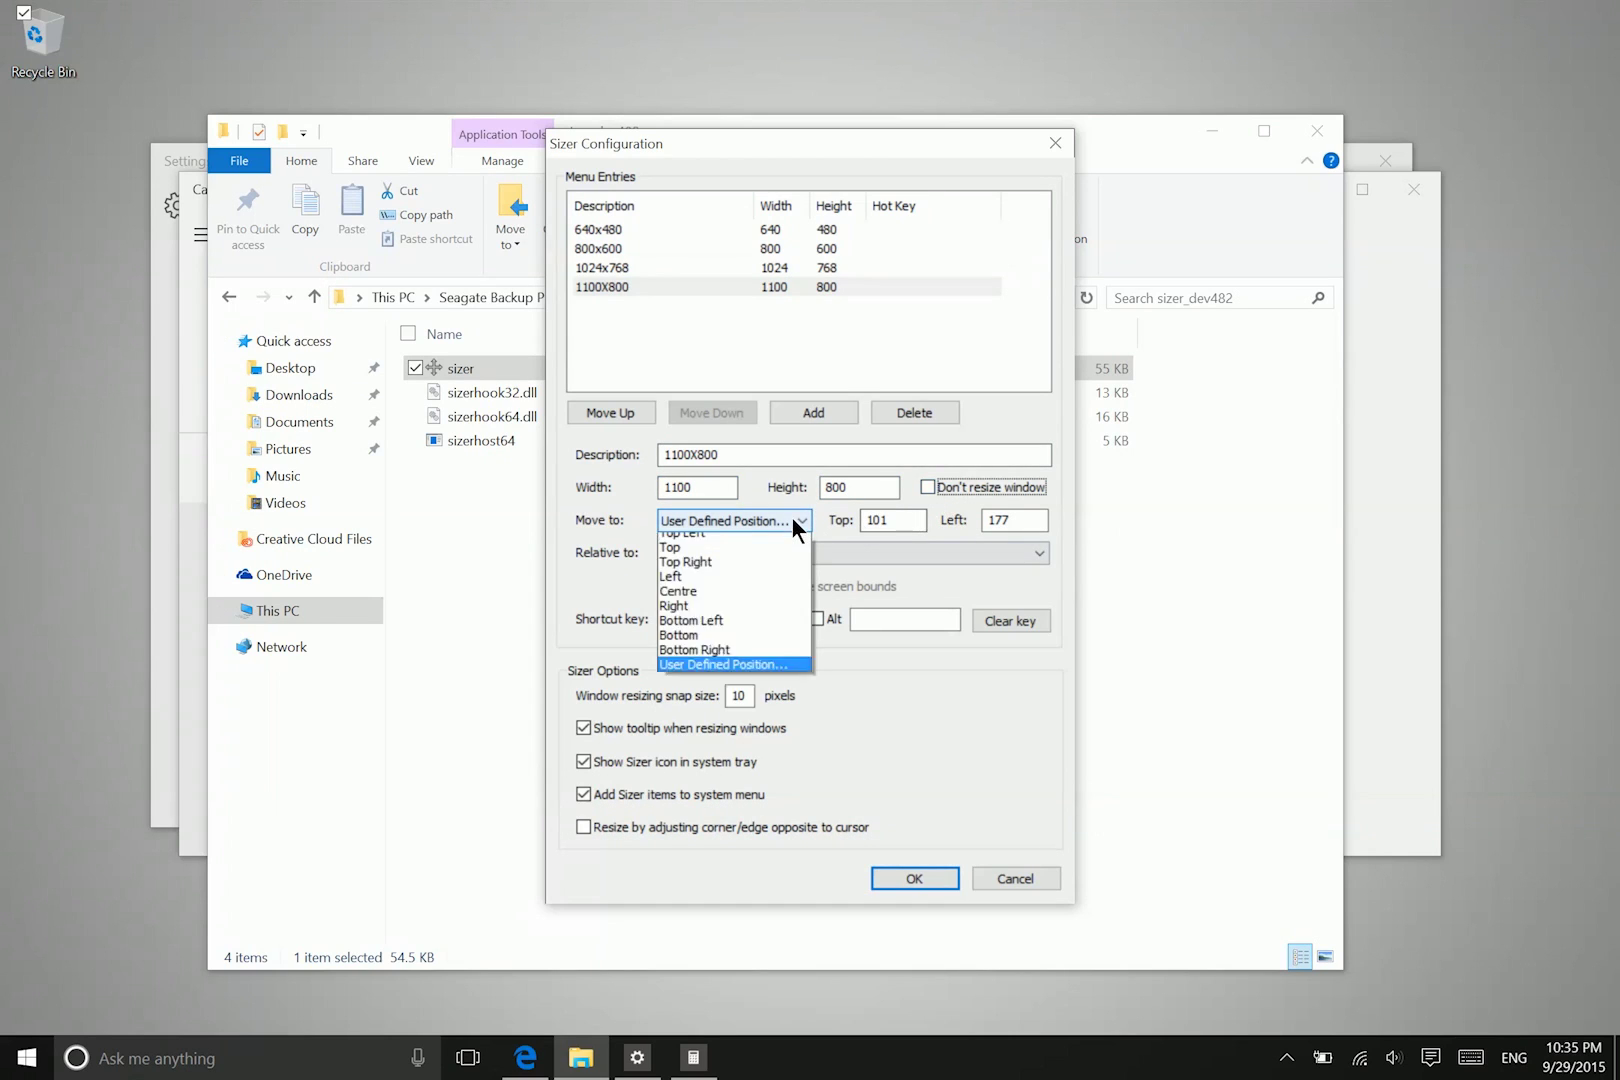
left_click(797, 530)
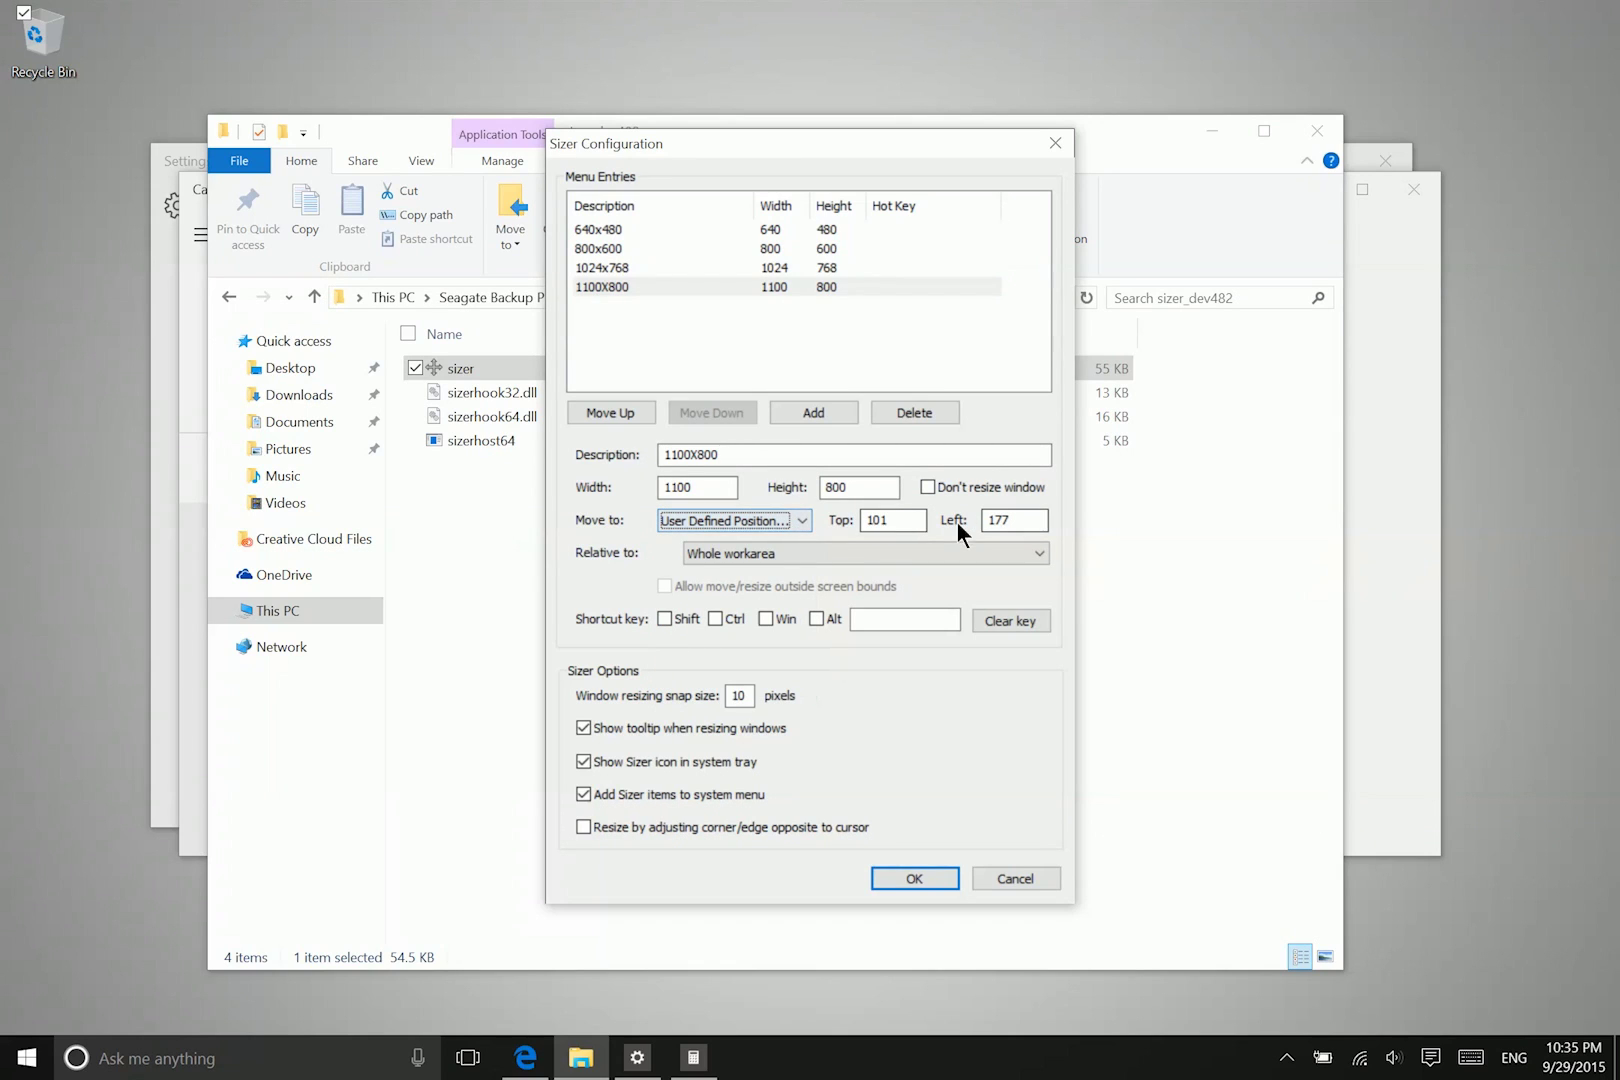
left_click(788, 521)
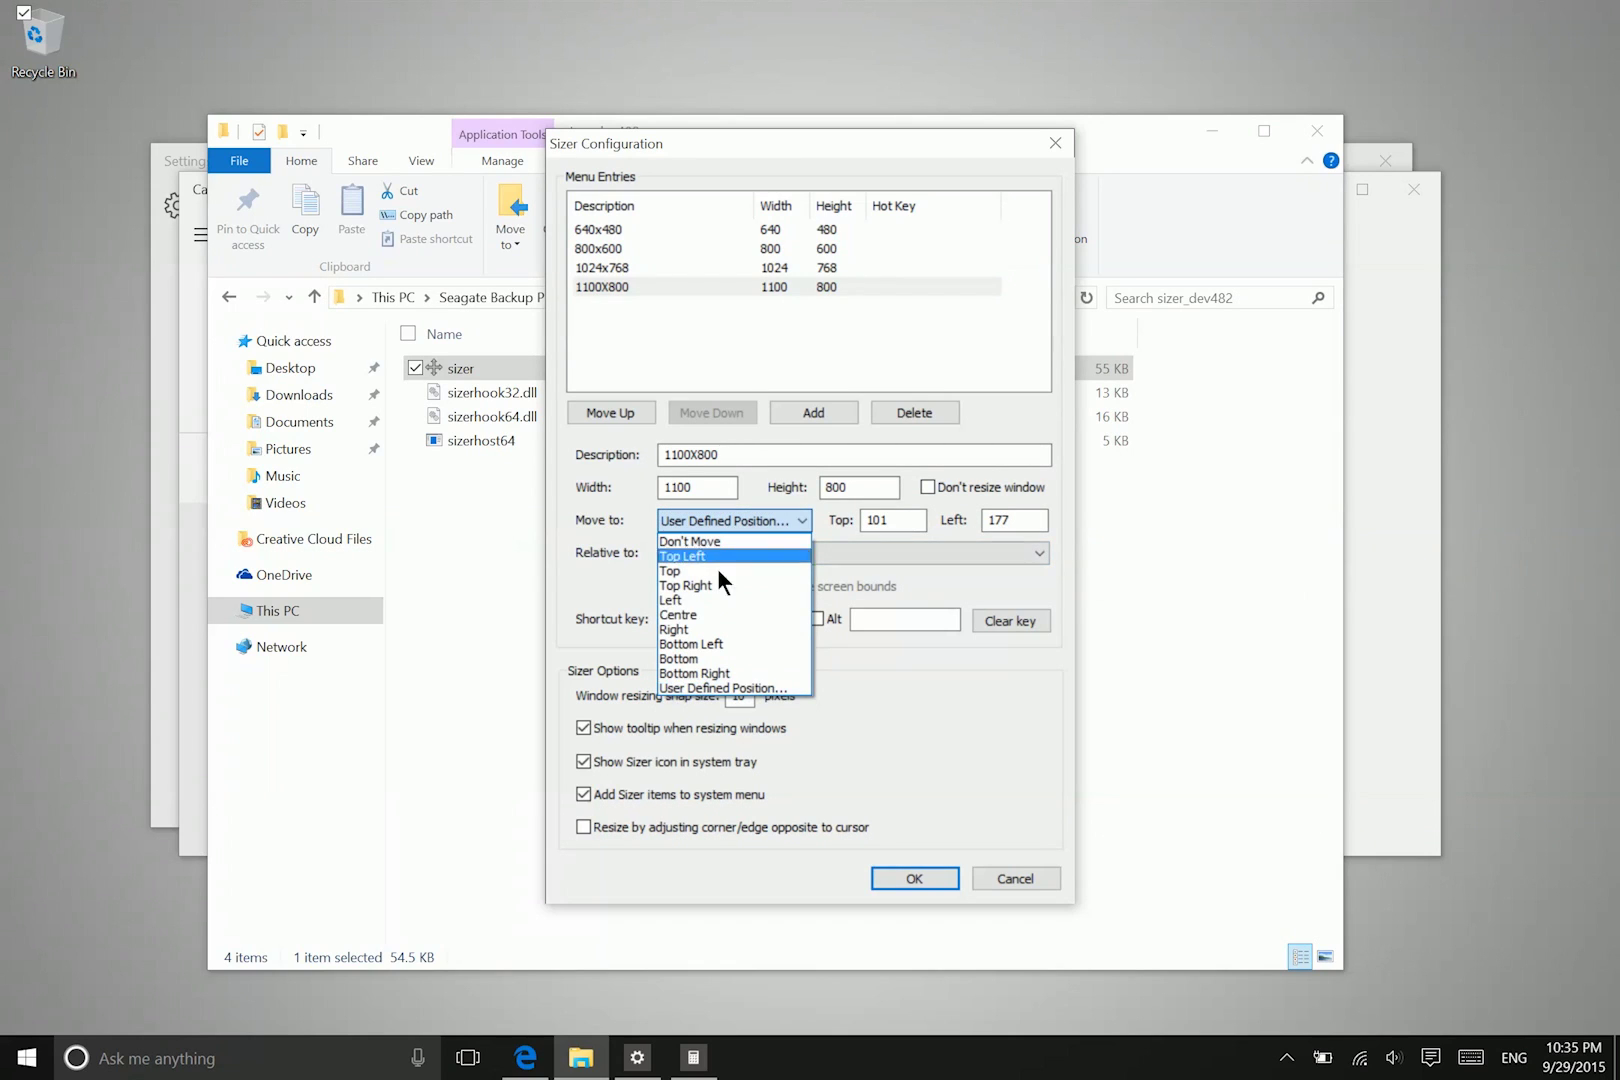
left_click(690, 614)
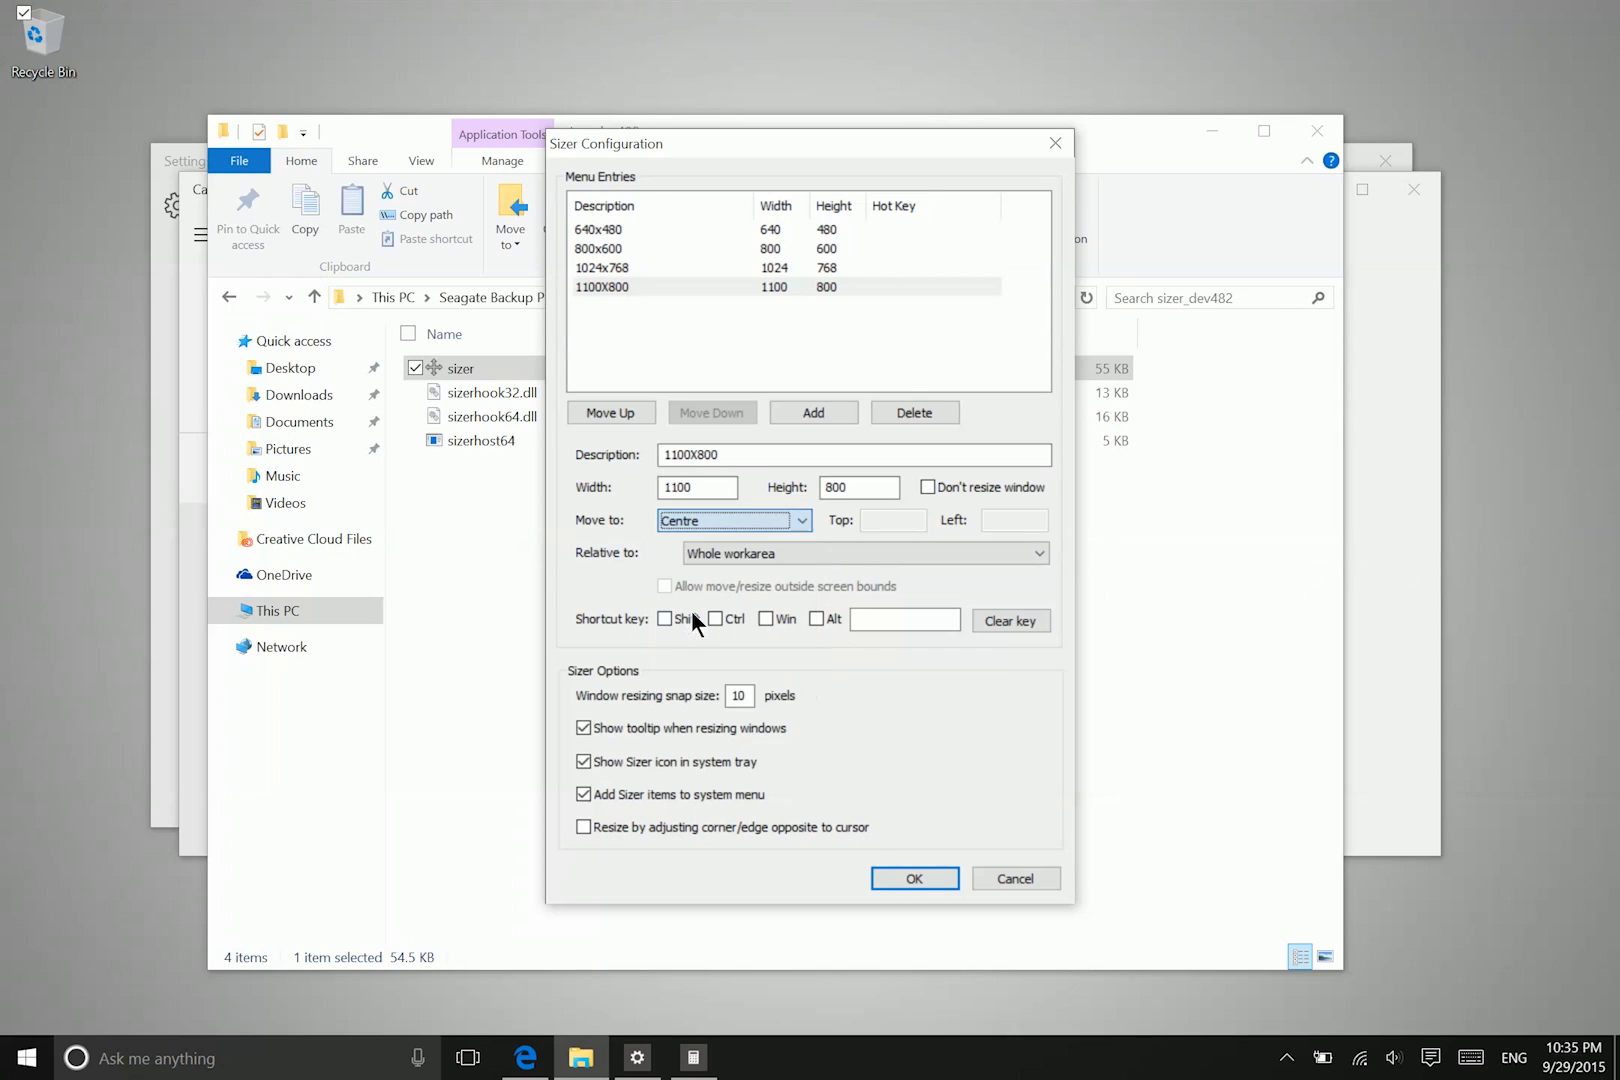
left_click(772, 557)
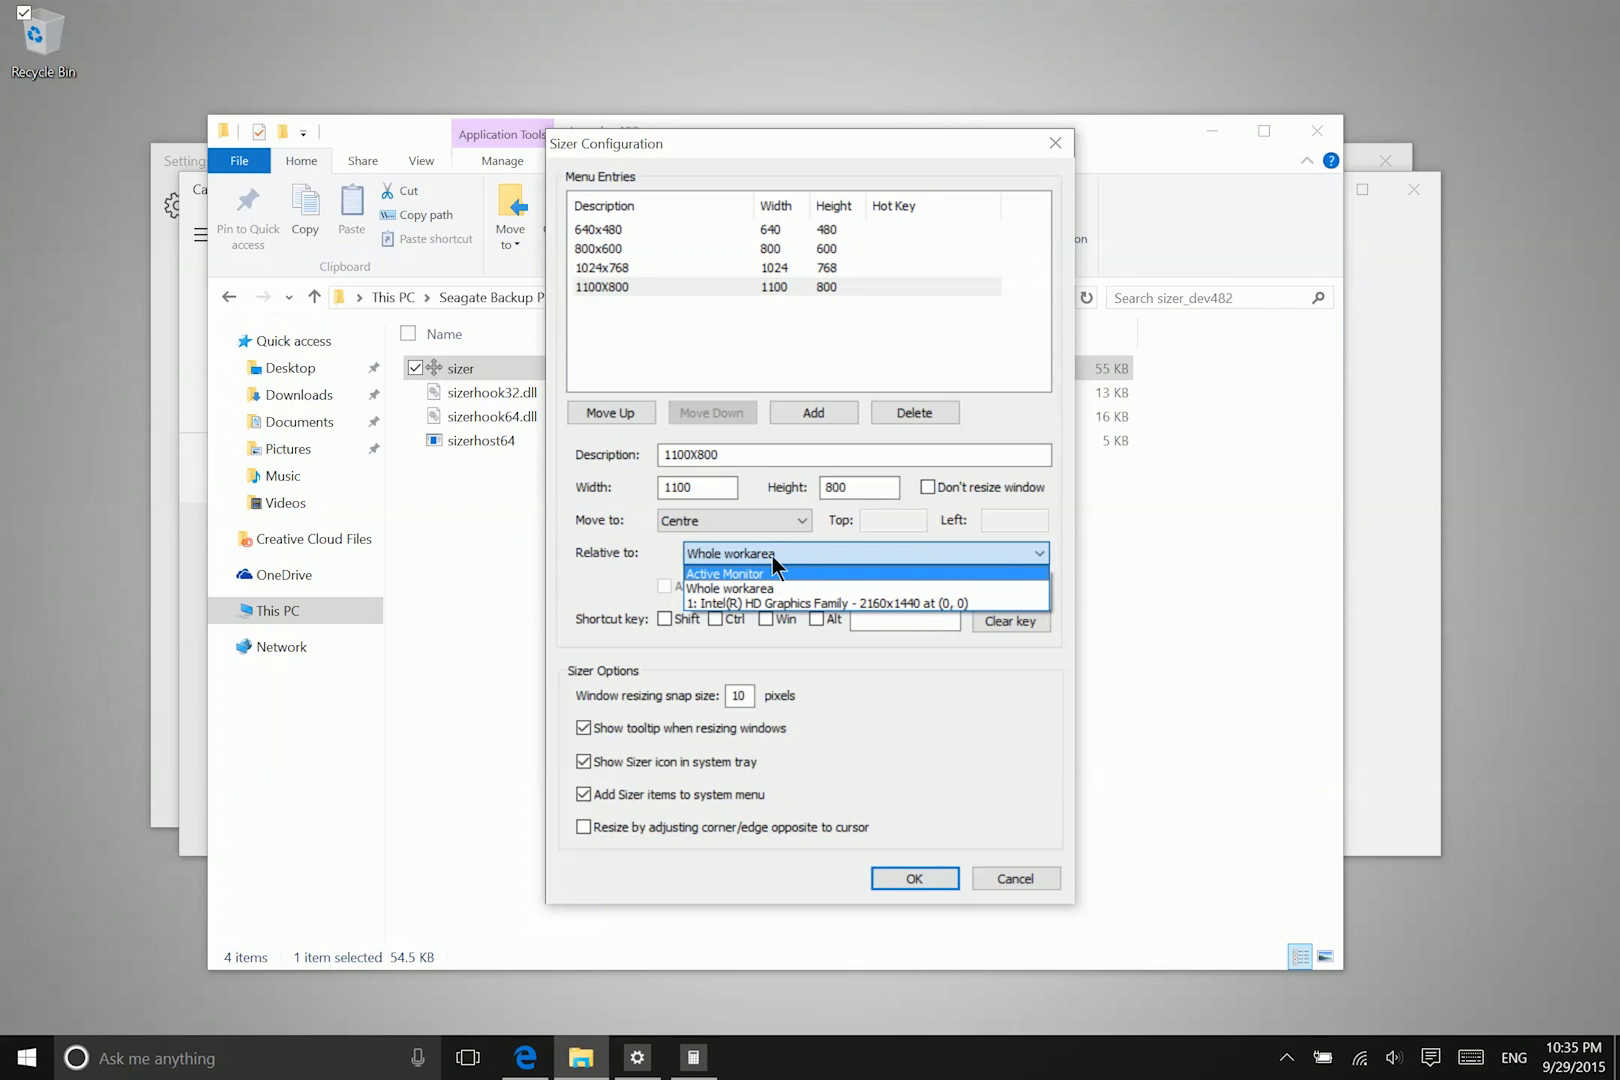
left_click(790, 589)
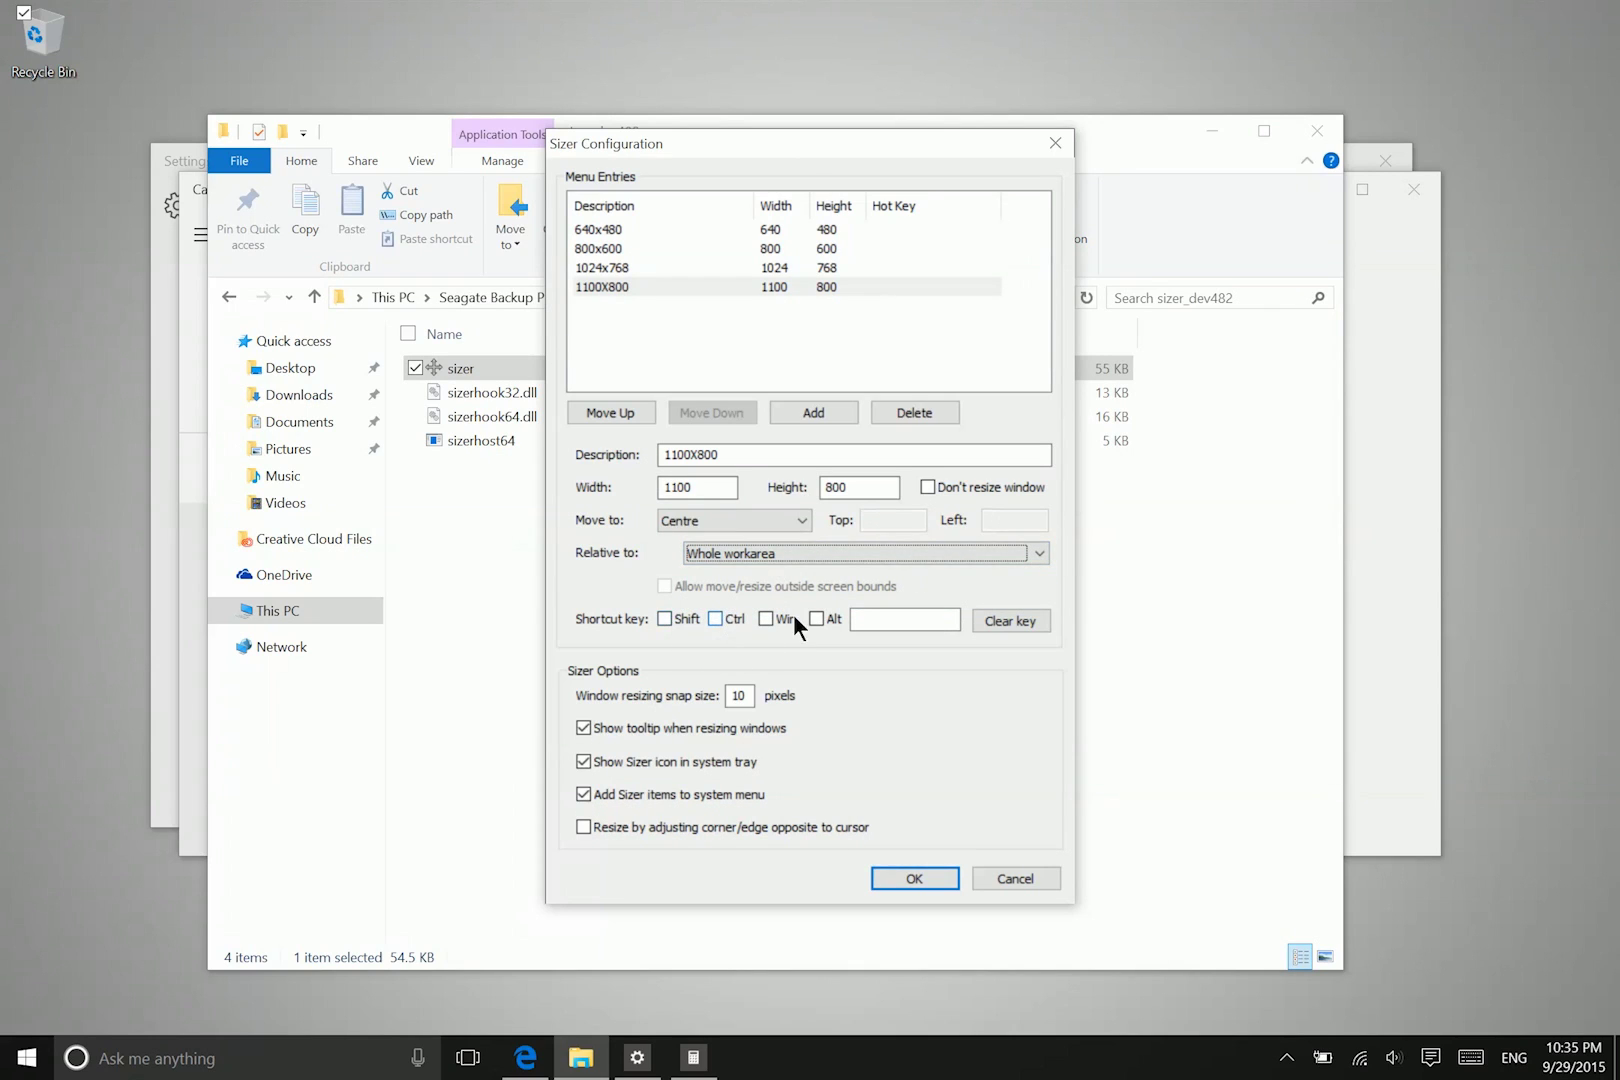
Assign the shortcut Shift+Ctrl+R to the 1100X800 entry
left_click(664, 621)
left_click(715, 619)
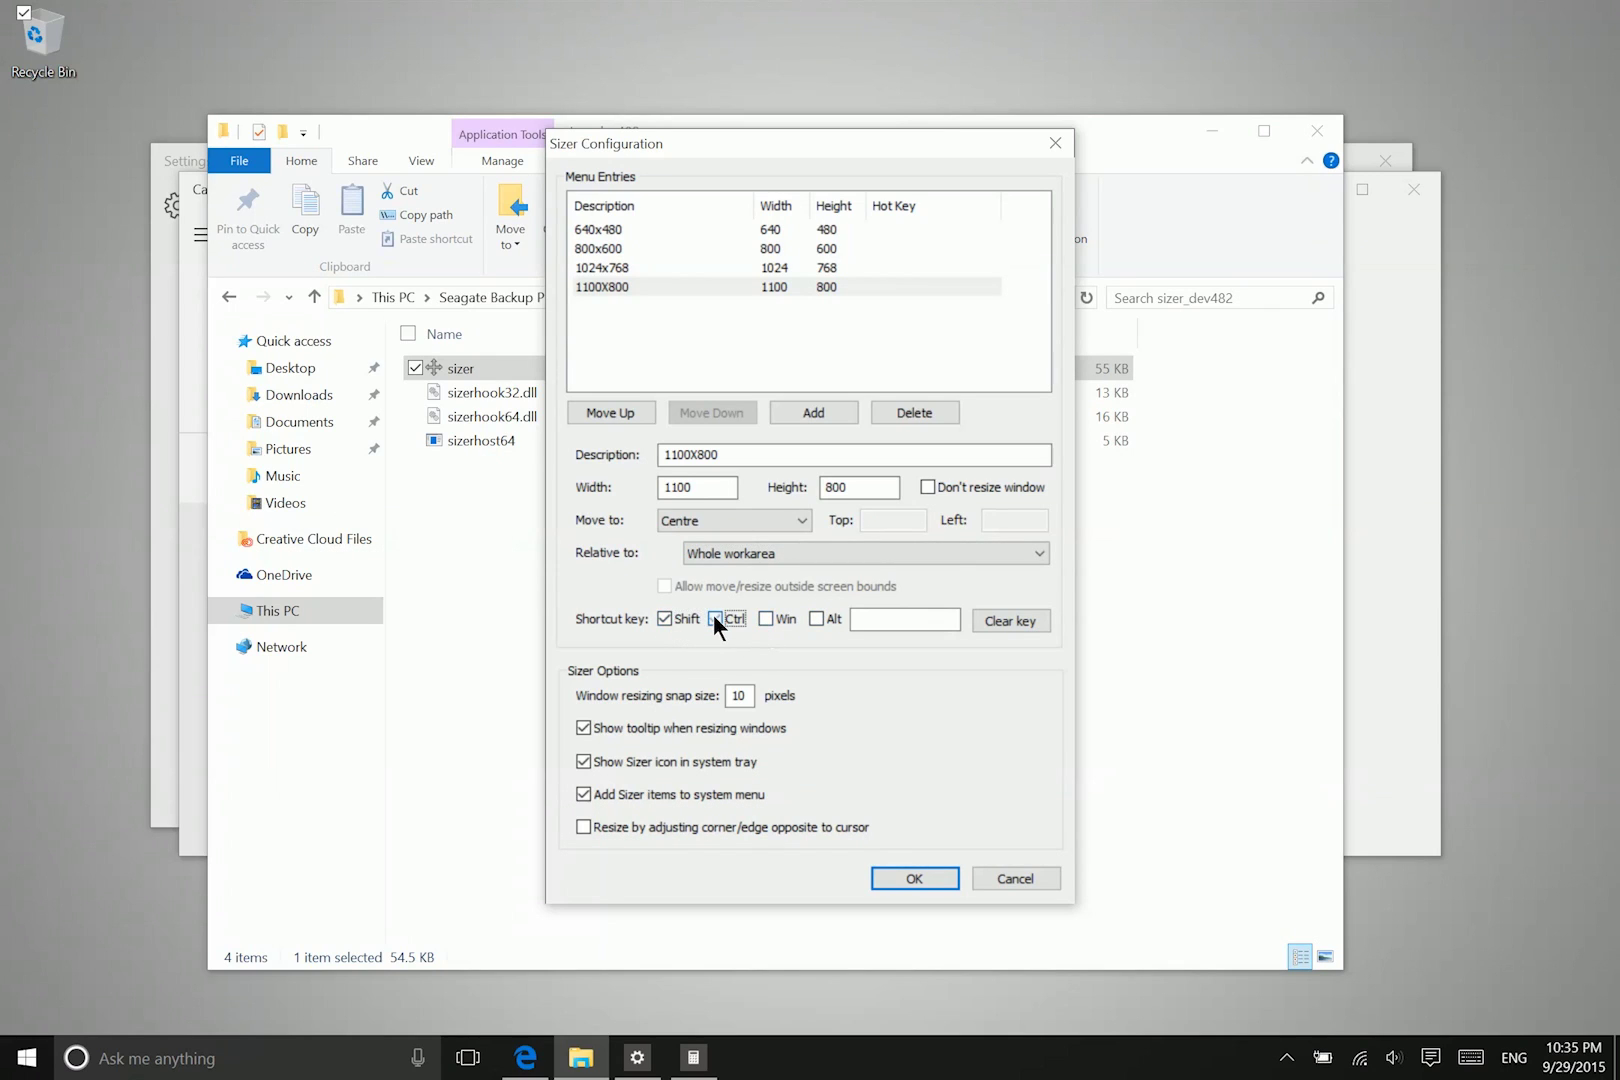
left_click(924, 619)
key("shift+r")
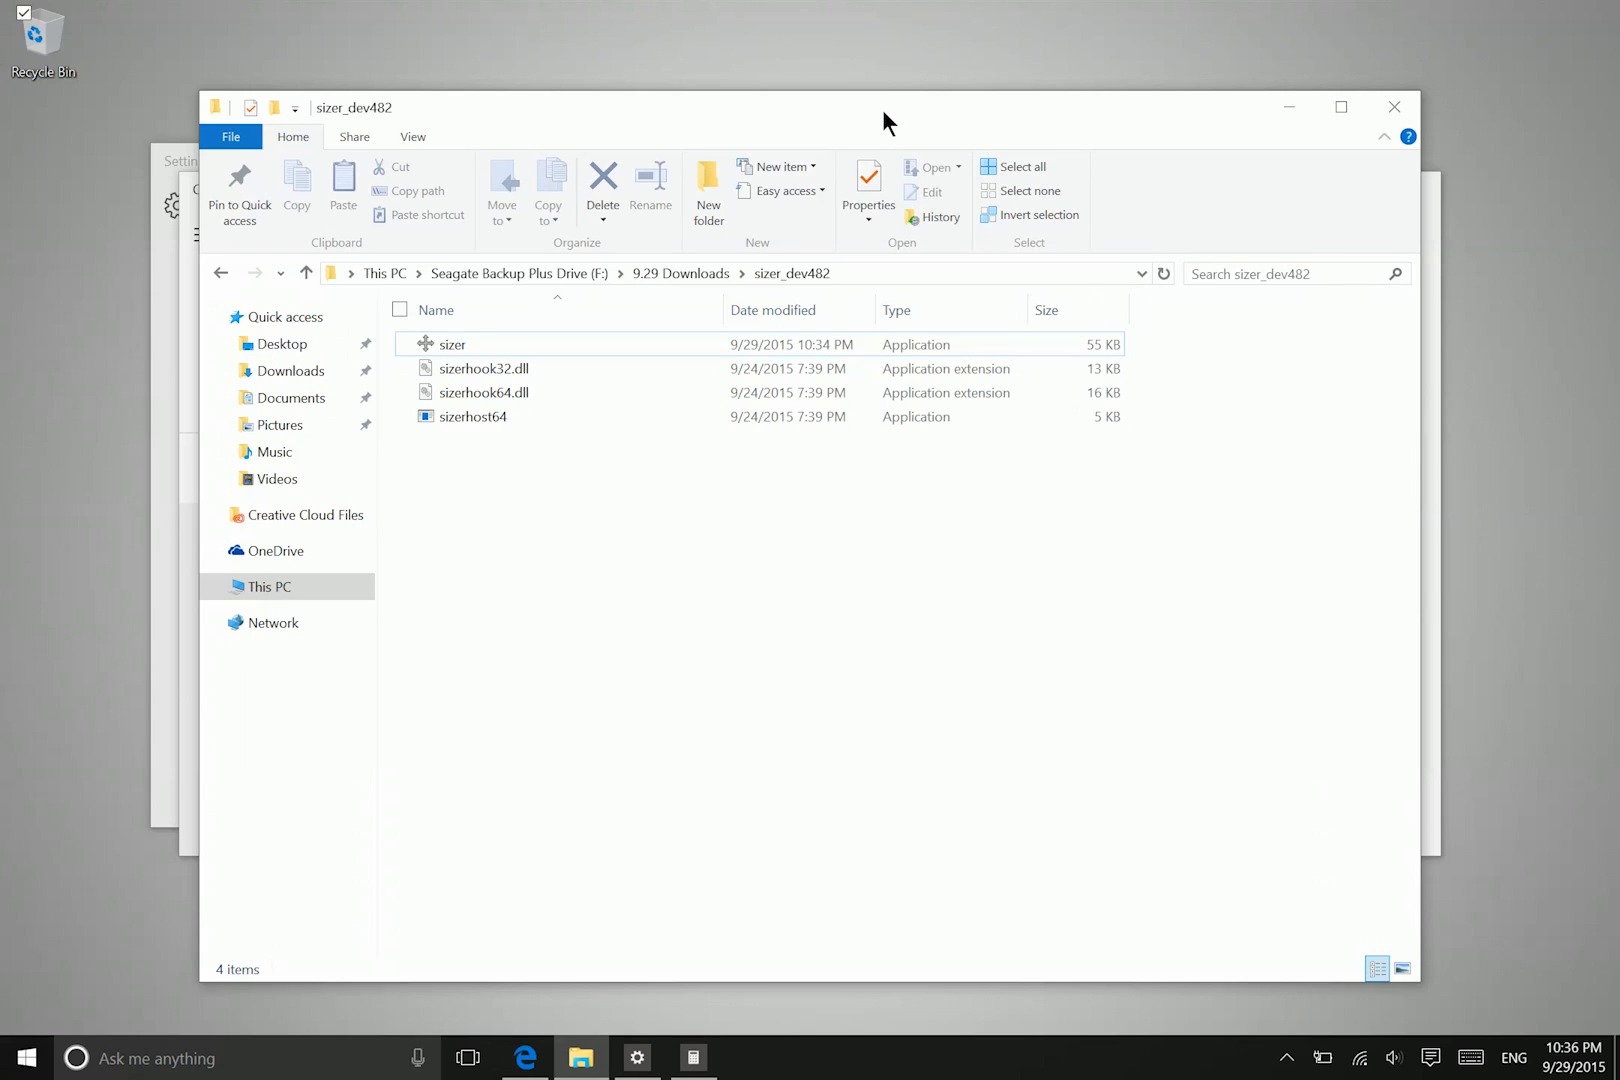
Move the sizer_dev482 folder window away from the centre of the desktop
mouse_move(883, 121)
left_mouse_down()
mouse_move(901, 110)
mouse_move(823, 116)
mouse_move(812, 95)
left_mouse_up()
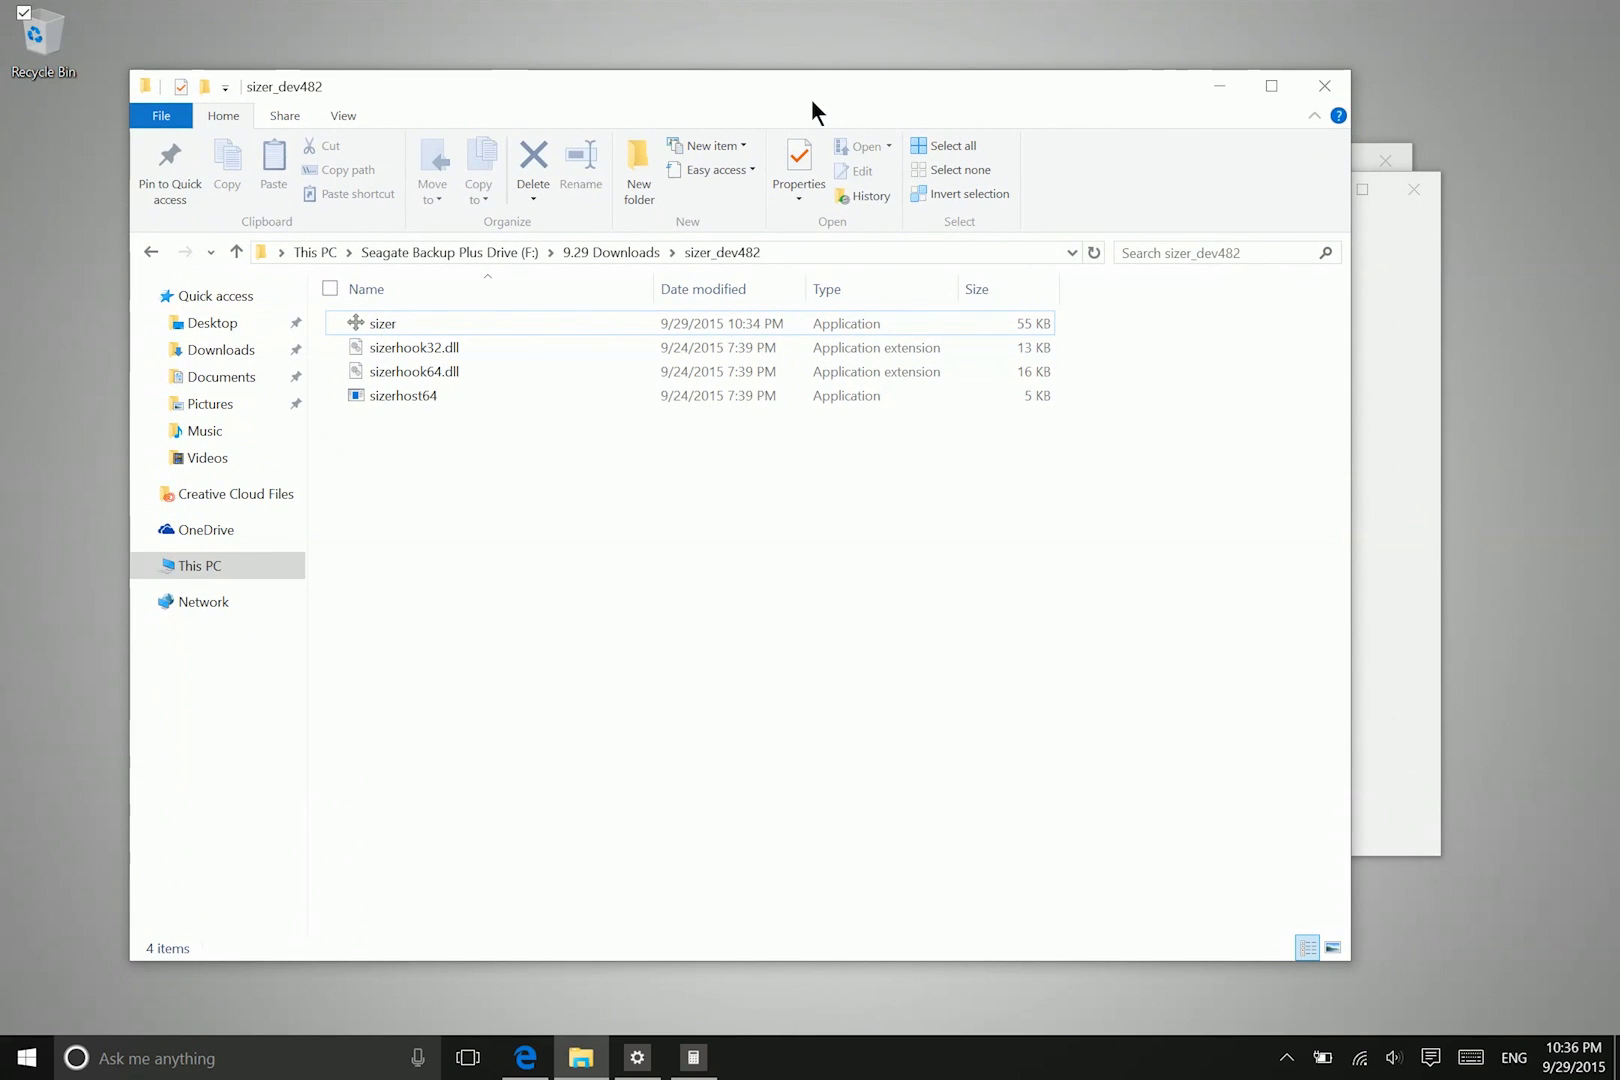